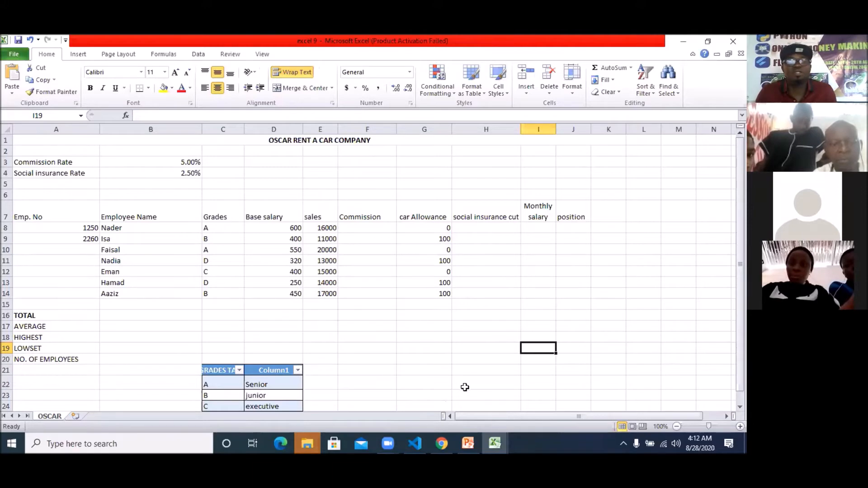
Switch to the PowerPoint presentation, review the Oscar car company table and its task list on slides 20 and 21, and return to the excel 9 workbook
mouse_move(468, 444)
click(466, 410)
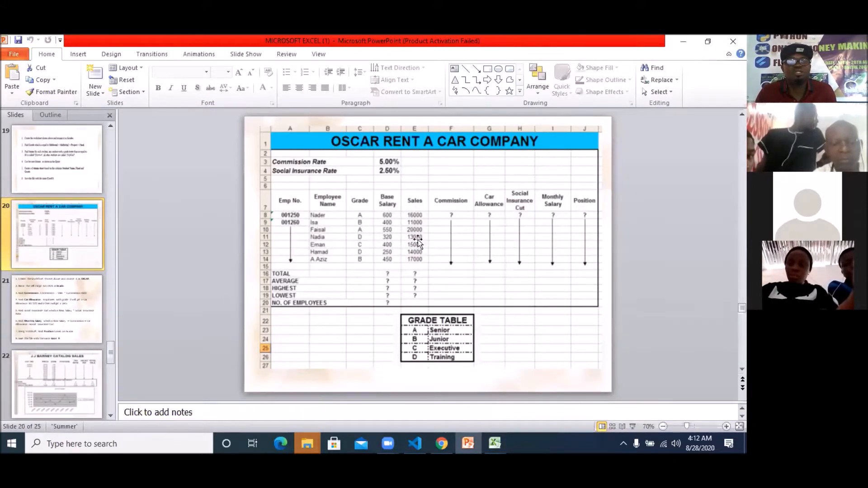
click(72, 328)
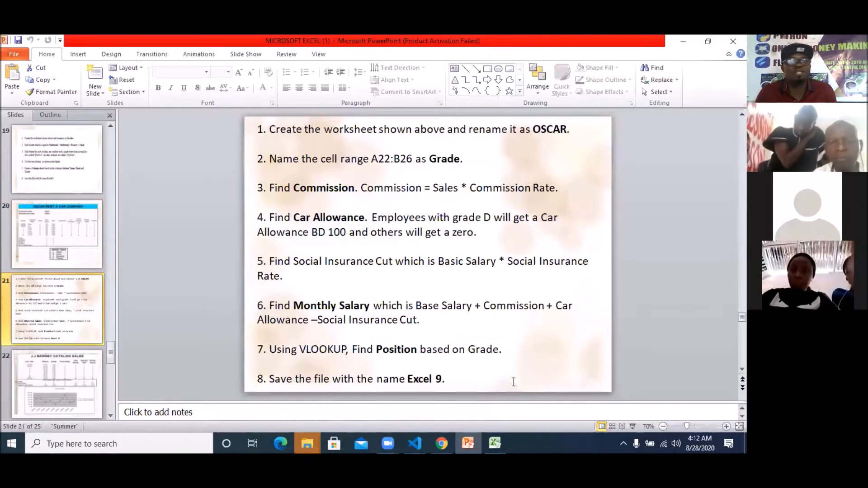
mouse_move(501, 436)
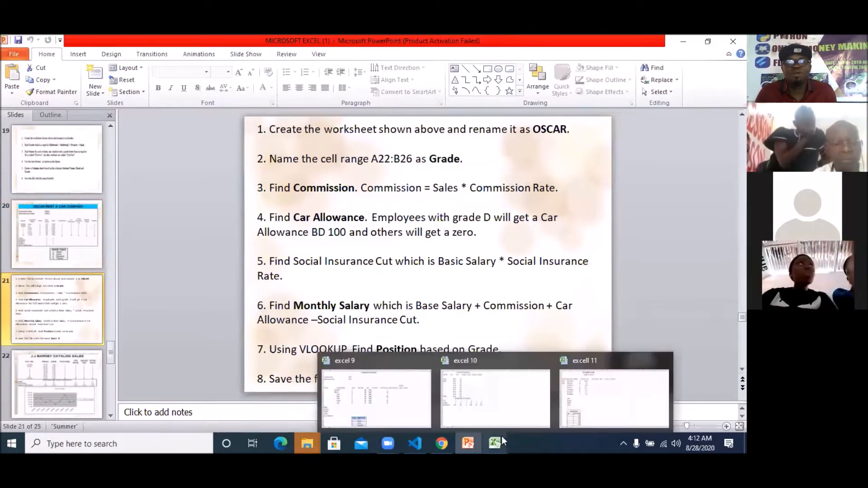
click(391, 393)
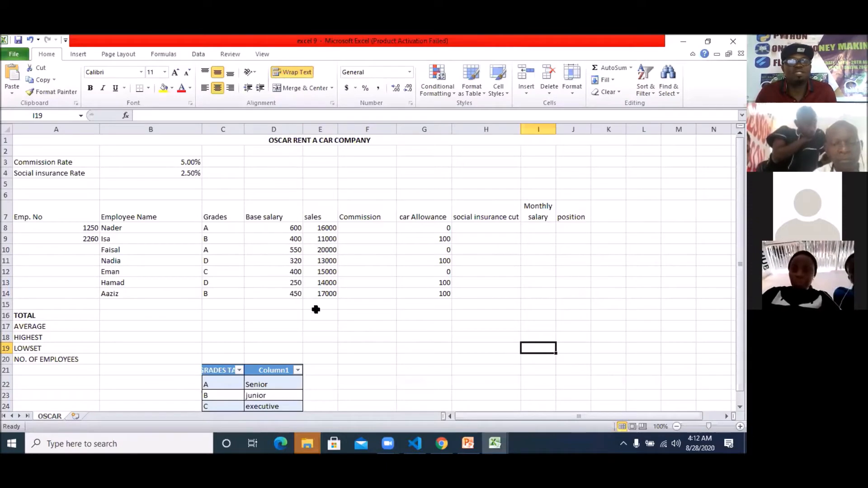
Rename the OSCAR worksheet as ade
right_click(51, 416)
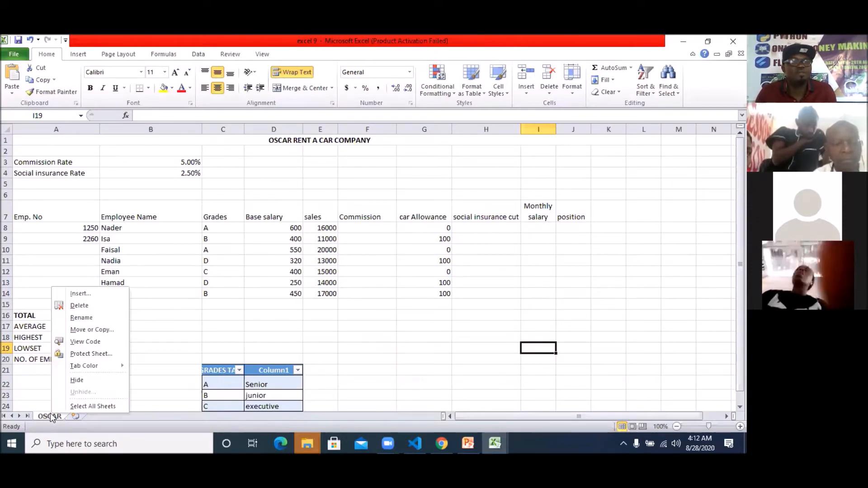
click(102, 319)
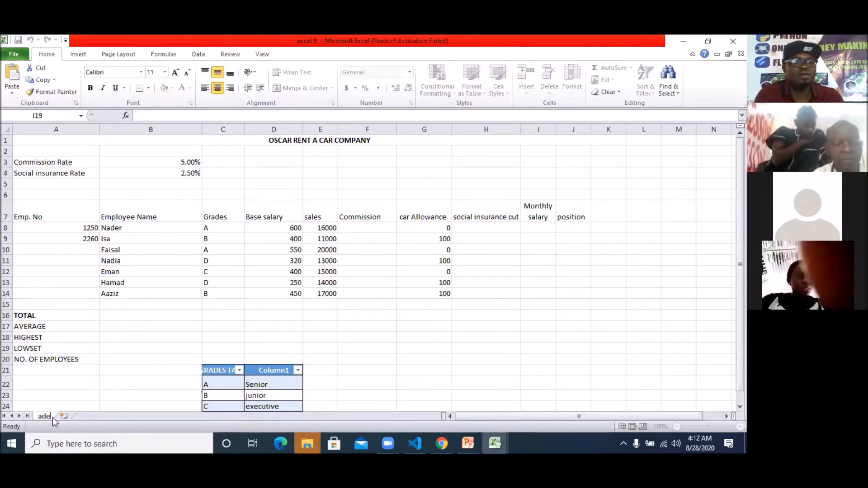
text(ade)
click(72, 382)
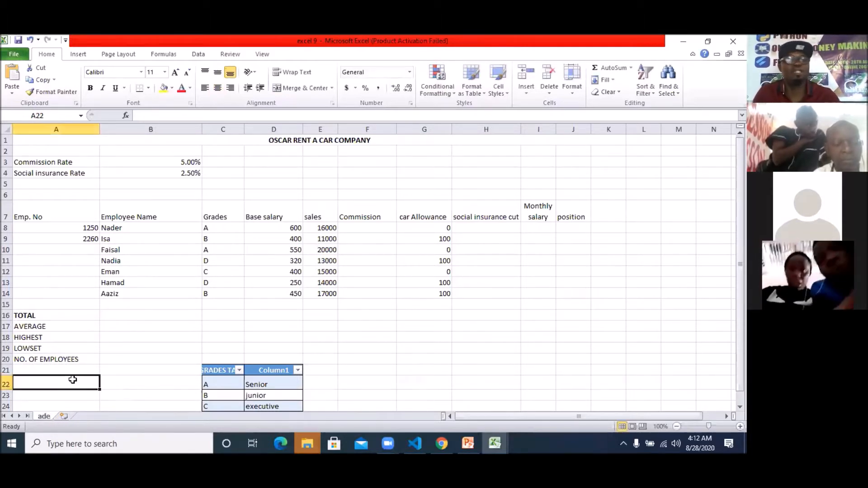
Rename the ade worksheet as OSCAR
right_click(44, 416)
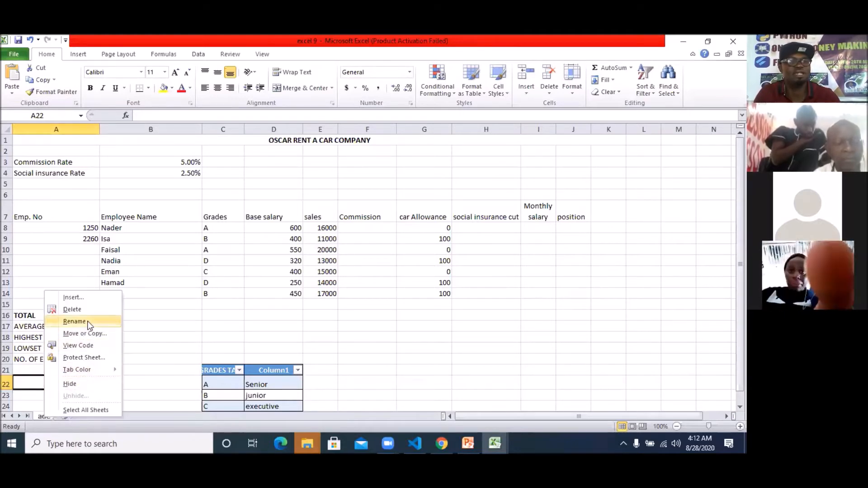
click(72, 321)
text(OSCAR)
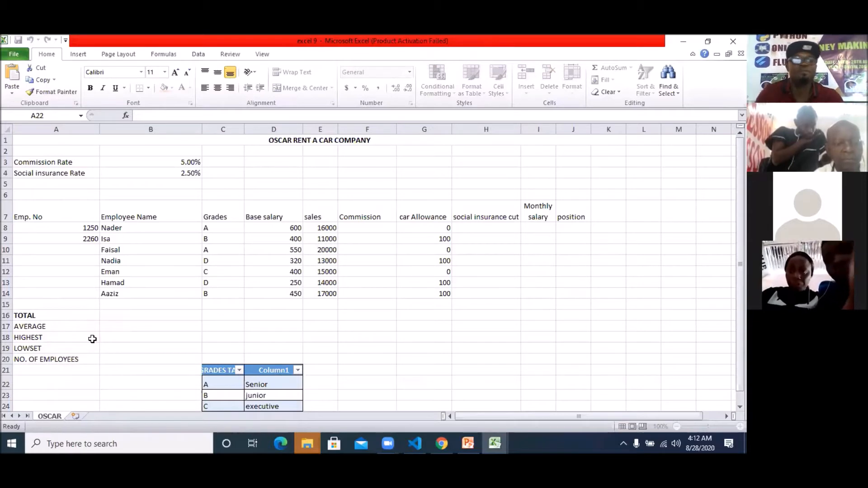
key(Return)
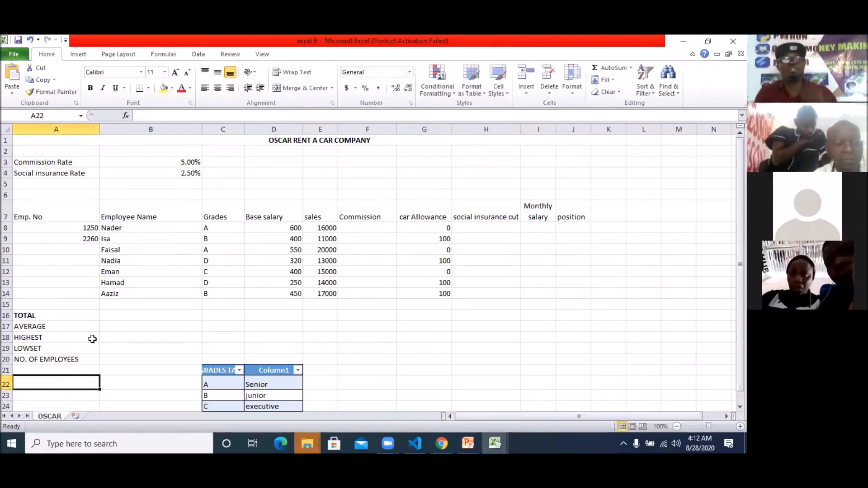
Insert two blank worksheets after the OSCAR sheet and delete both of them again
click(75, 416)
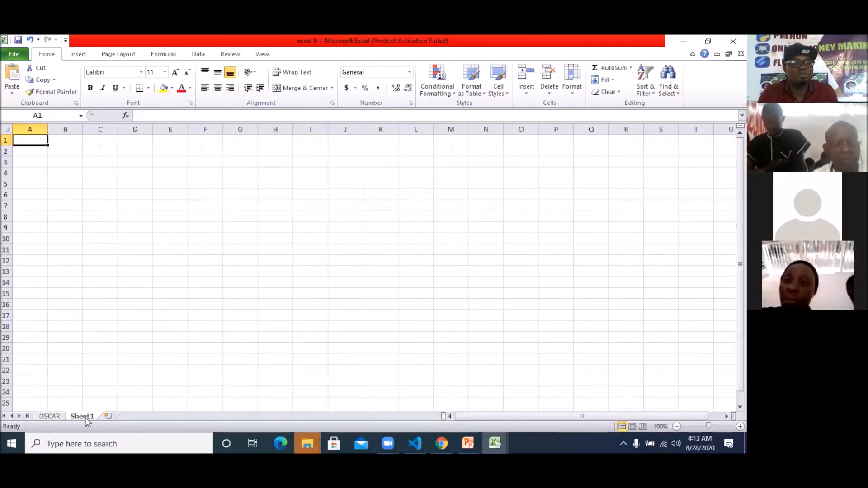
click(111, 416)
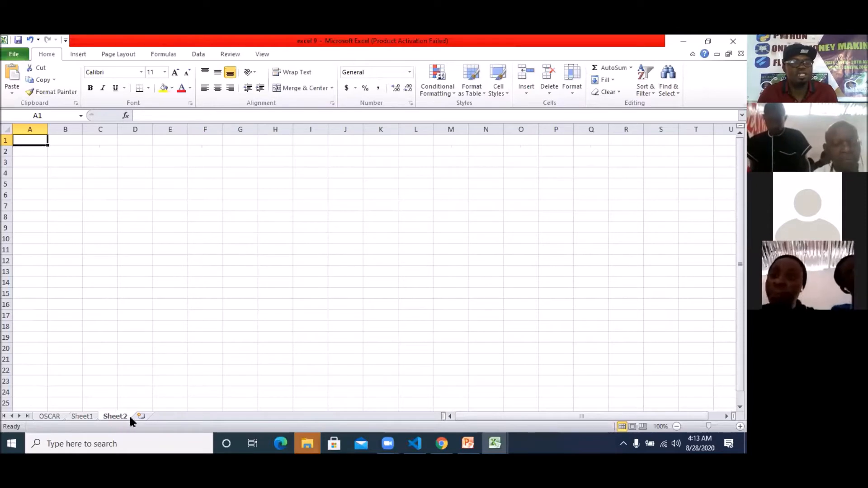
right_click(121, 415)
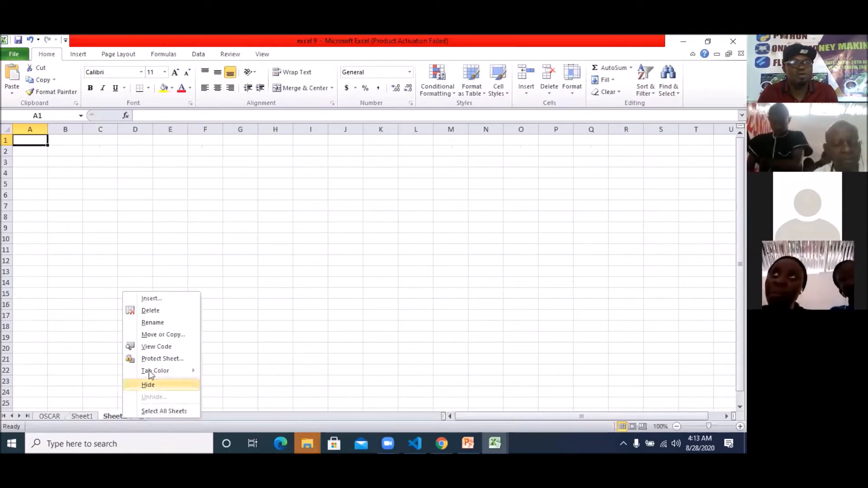
click(164, 309)
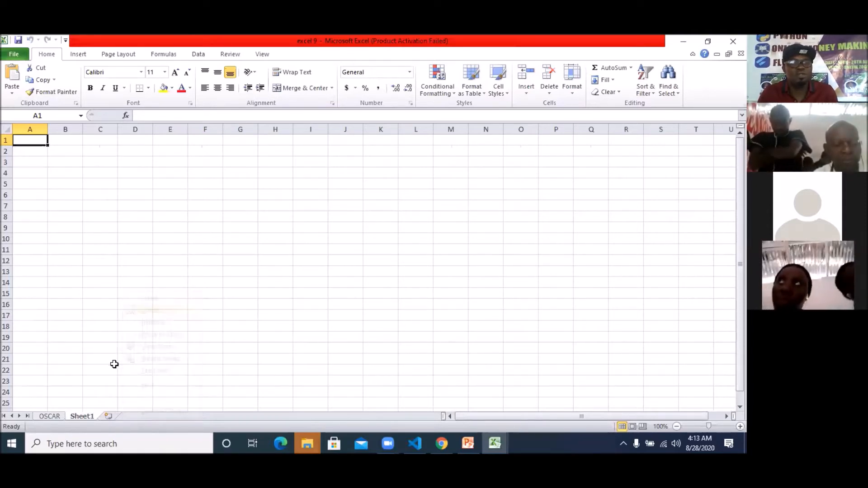
right_click(90, 417)
click(117, 310)
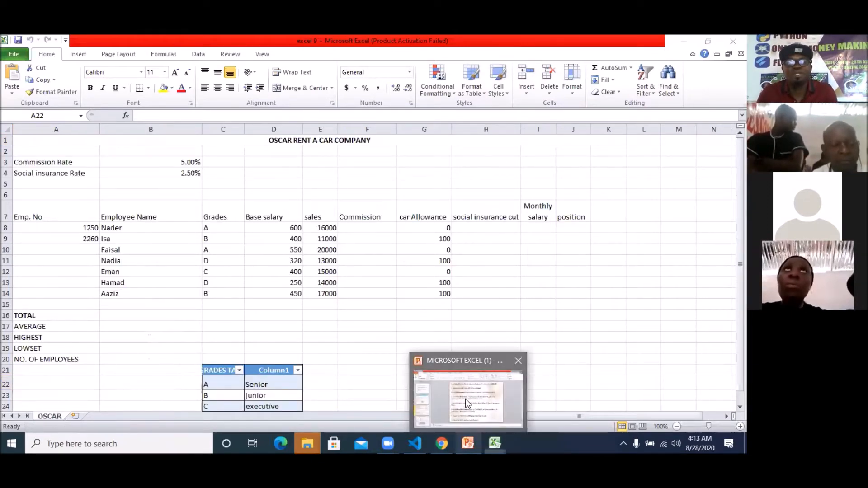
Switch to PowerPoint to check the task about naming the grade cell range, and return to the excel 9 workbook
click(468, 393)
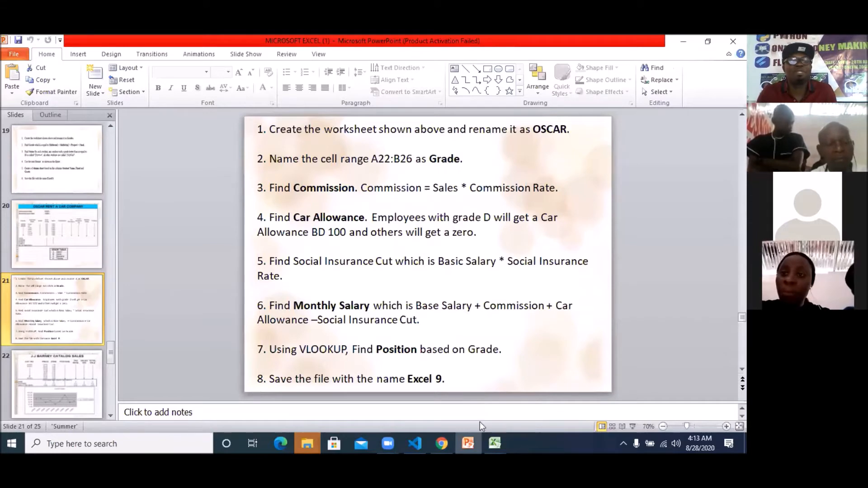
mouse_move(495, 443)
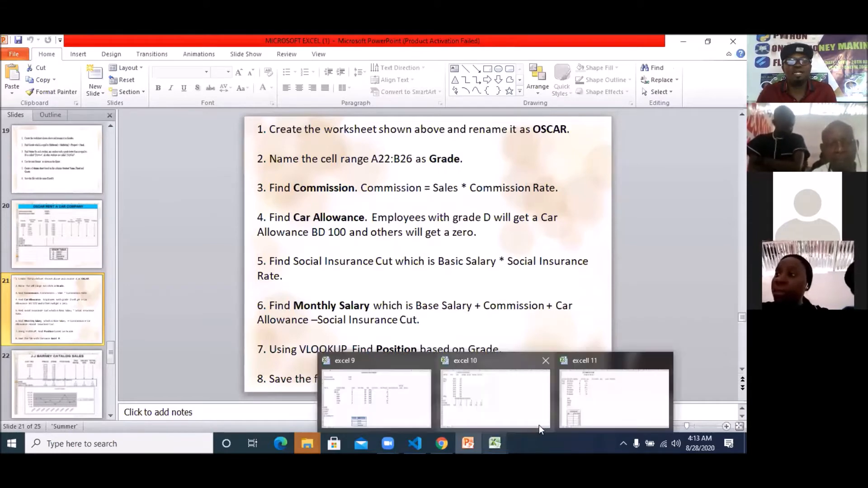
click(365, 395)
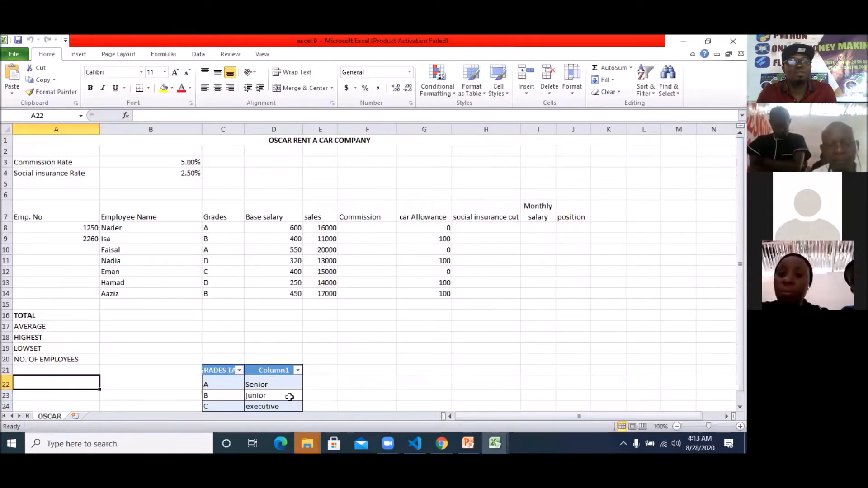
scroll(289, 396, down, 1)
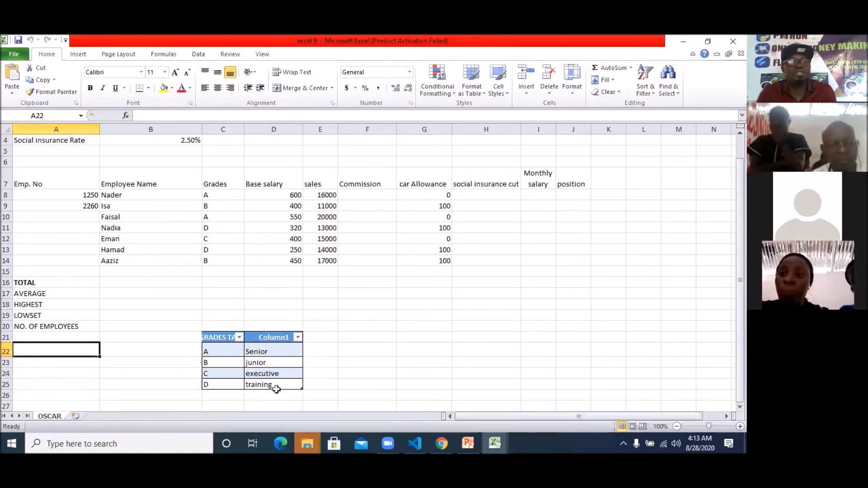
drag(218, 349, 278, 389)
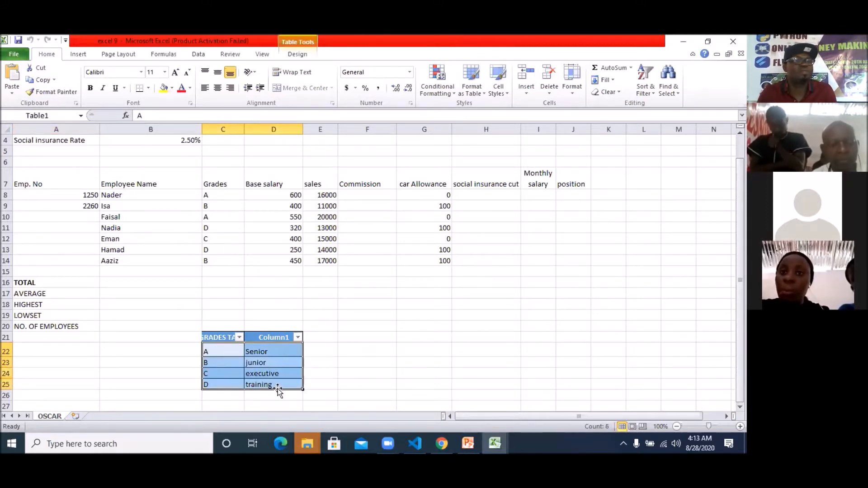
right_click(267, 355)
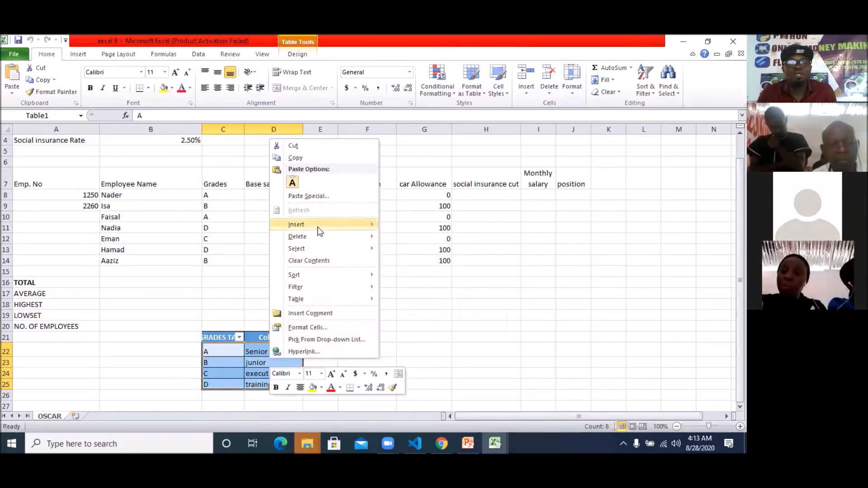
click(213, 312)
click(345, 361)
click(231, 352)
drag(230, 351, 259, 382)
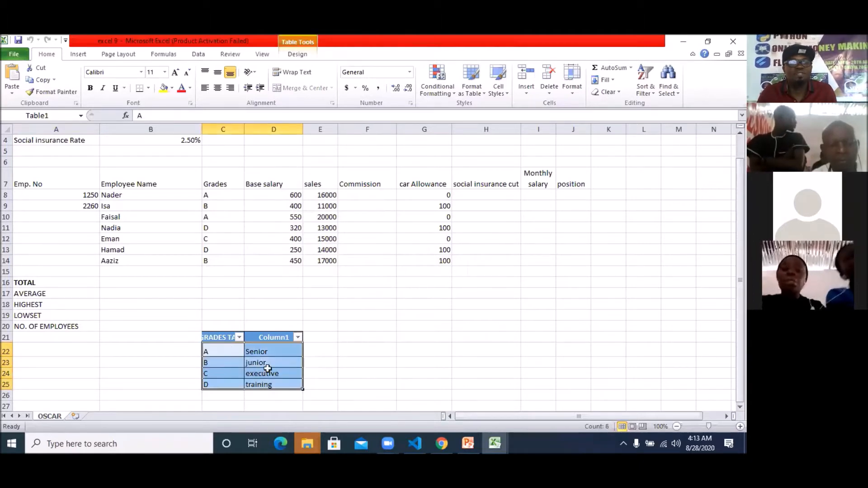
right_click(267, 369)
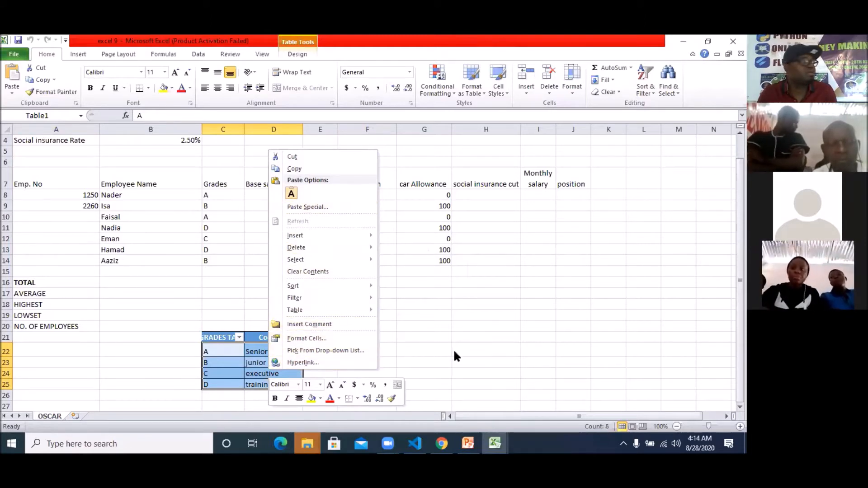
click(459, 325)
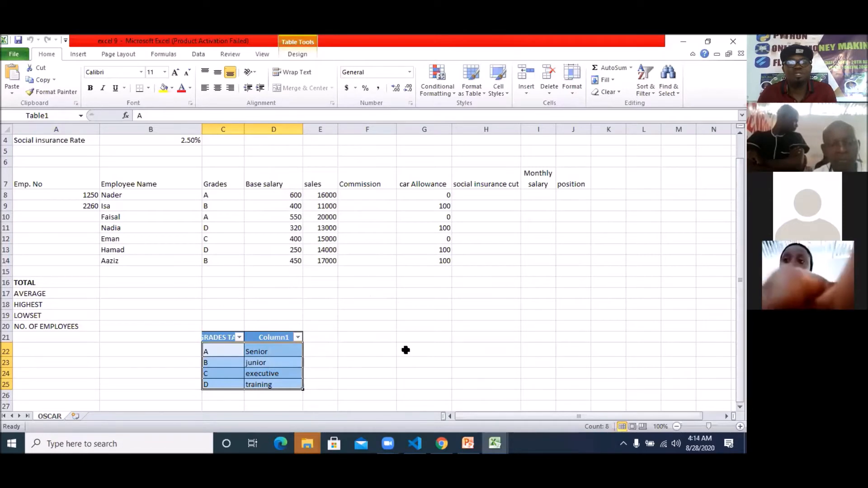
Enter the headings Grade in cell F21 and position in cell G21 beside the existing grades table
click(377, 337)
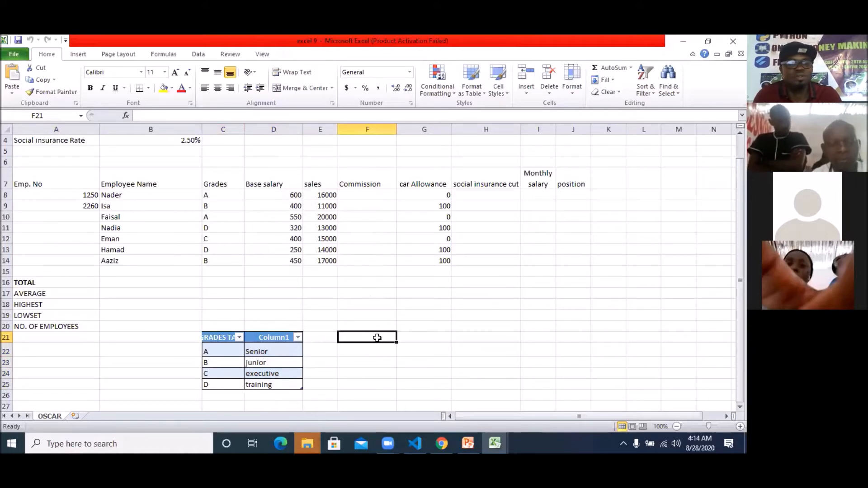
text(Grade)
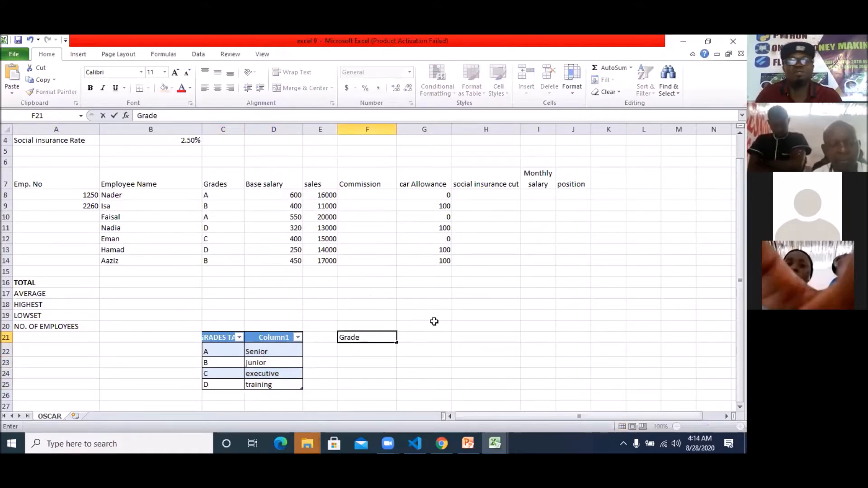
click(438, 336)
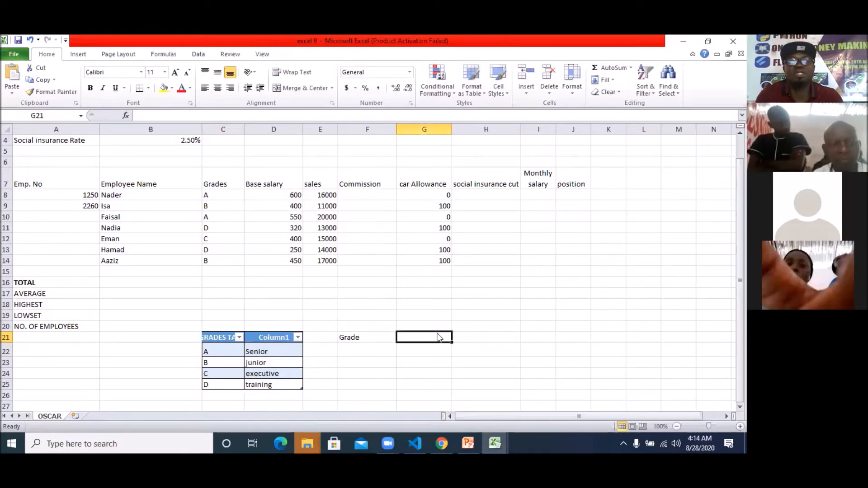
text(pos)
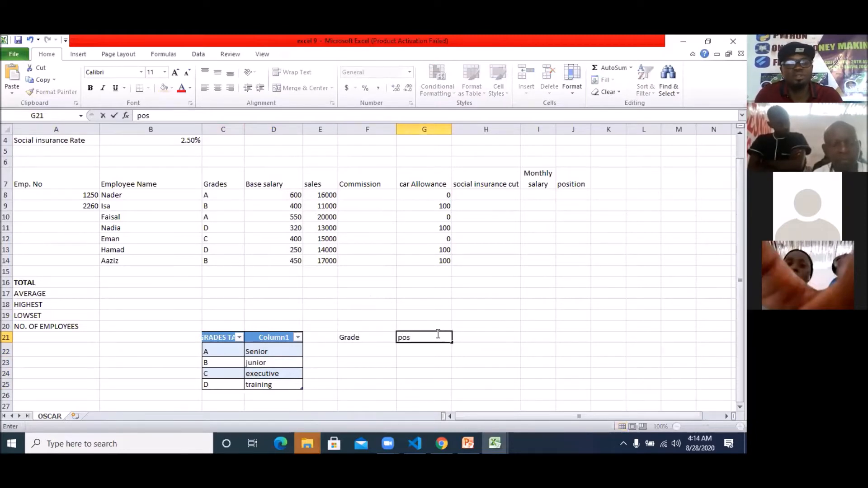
text(ition)
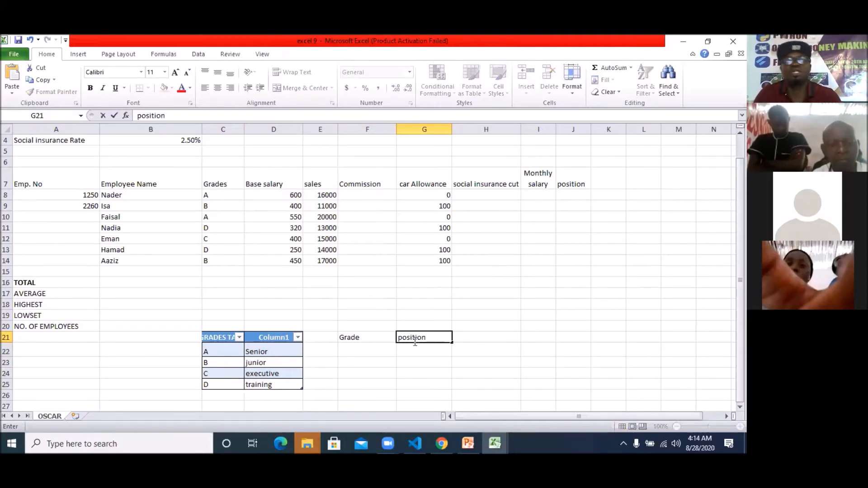
Fill the first row under the new headings with A in cell F22 and SENIOR in cell G22
click(353, 349)
text(A)
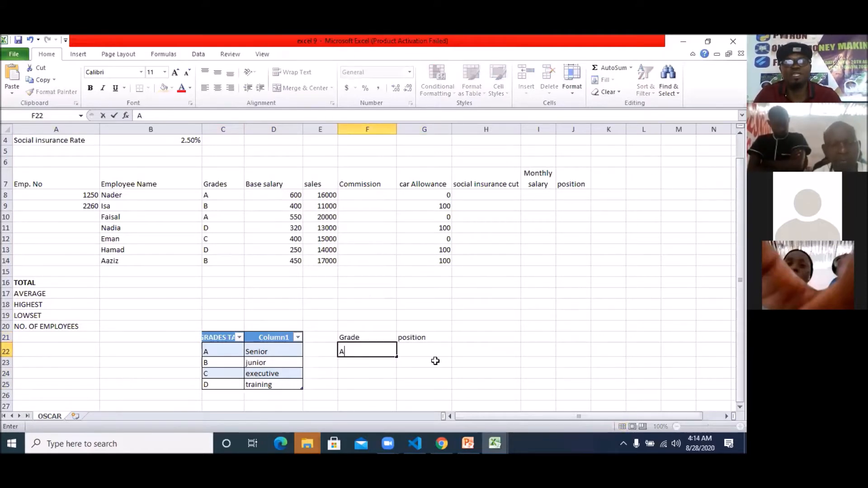
click(434, 351)
text(s)
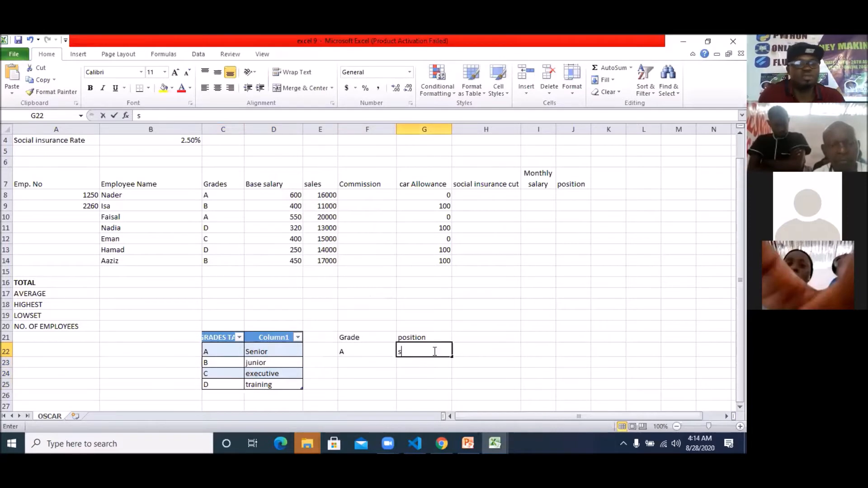
text(ENIOR)
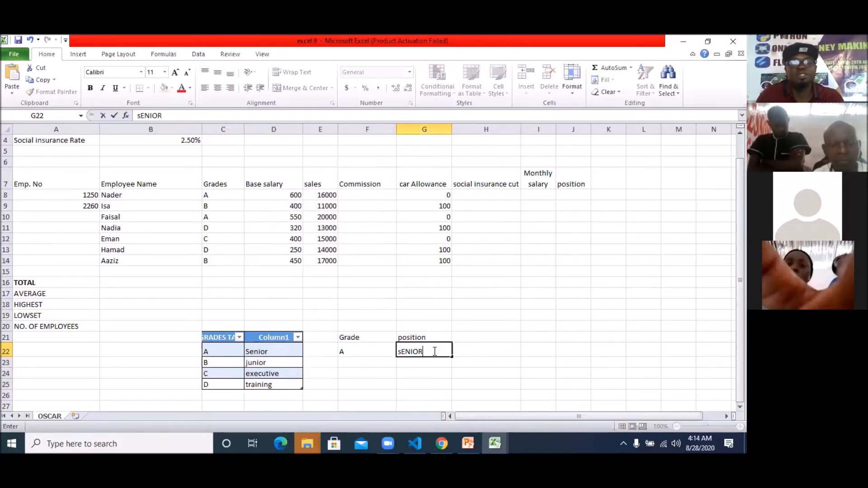
key(BackSpace)
key(BackSpace)
key(BackSpace)
key(BackSpace)
key(BackSpace)
key(BackSpace)
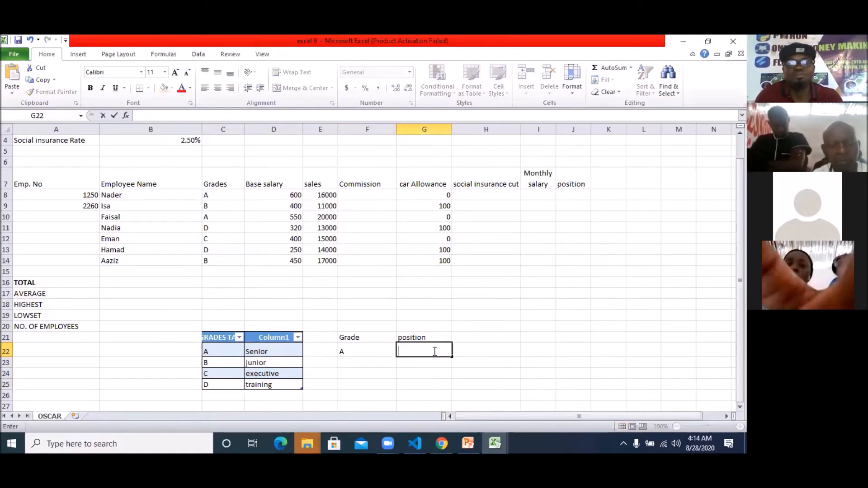
text(SENIO)
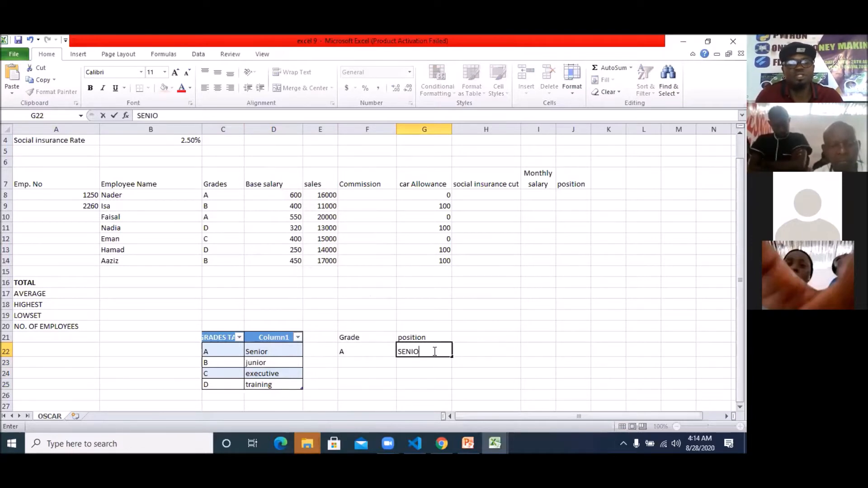
text(R)
click(364, 363)
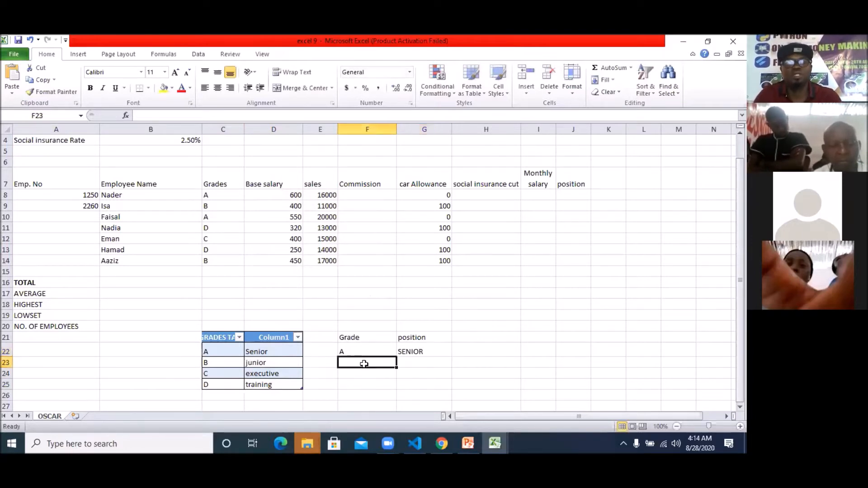
Enter B and JUNIOR in F23:G23, and C and EXECUTIVE in F24:G24 of the new table
text(B)
click(417, 360)
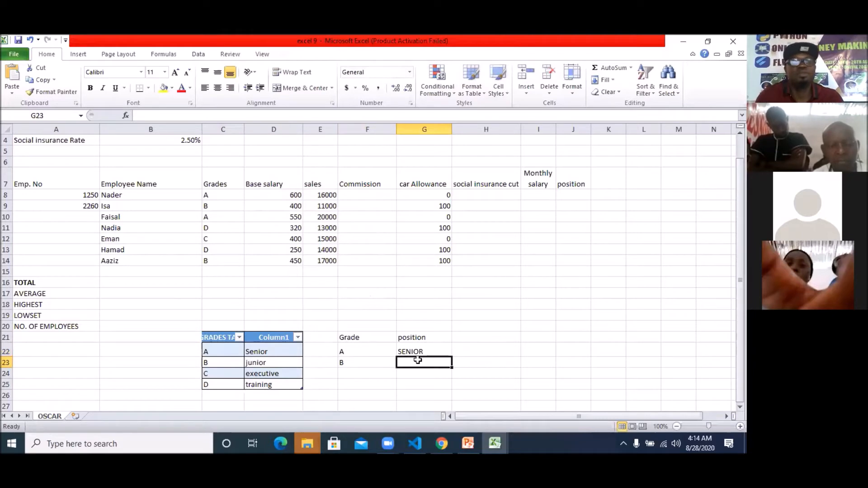
text(JUNIOR)
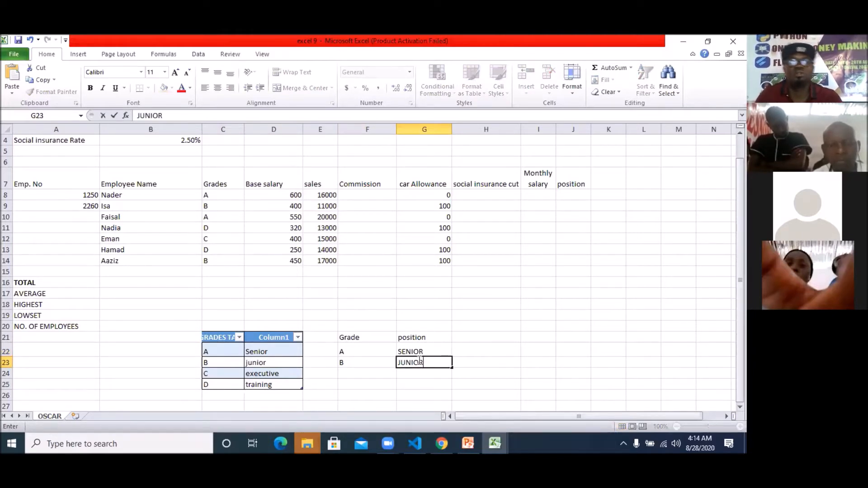
click(369, 374)
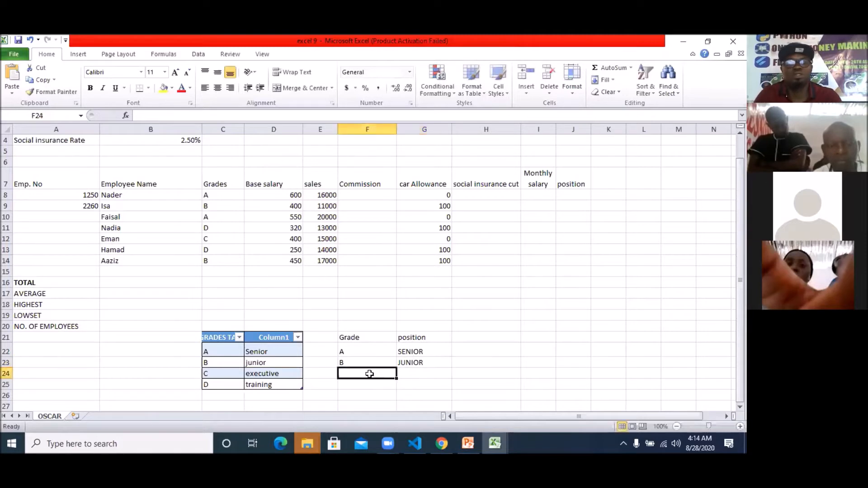
text(C)
click(420, 373)
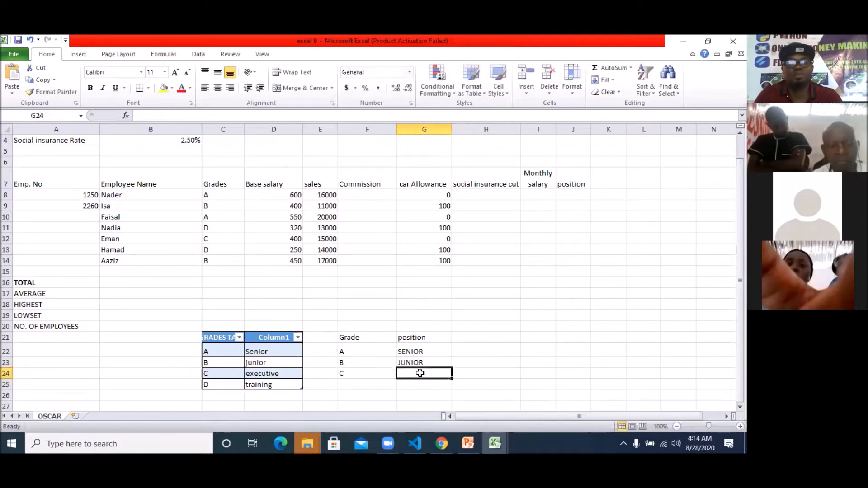
text(EXECUTIVE)
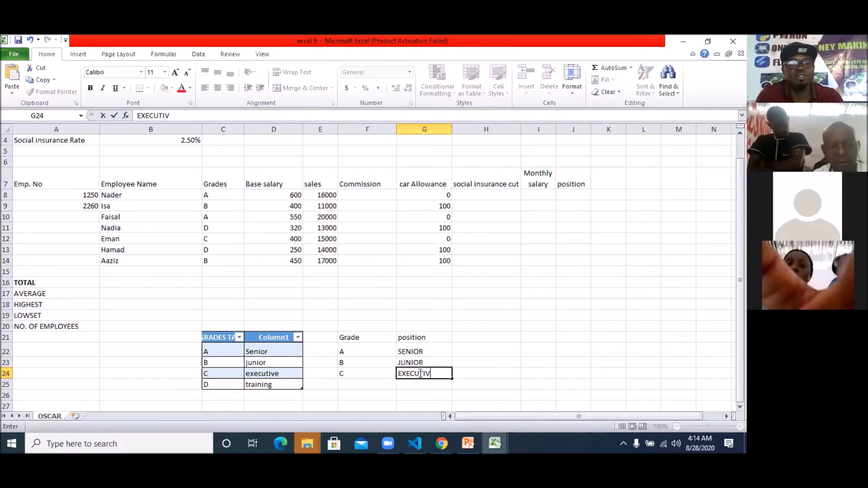
Enter D in cell F25 and TRAINING in cell G25 as the last row of the new table
click(351, 384)
text(D)
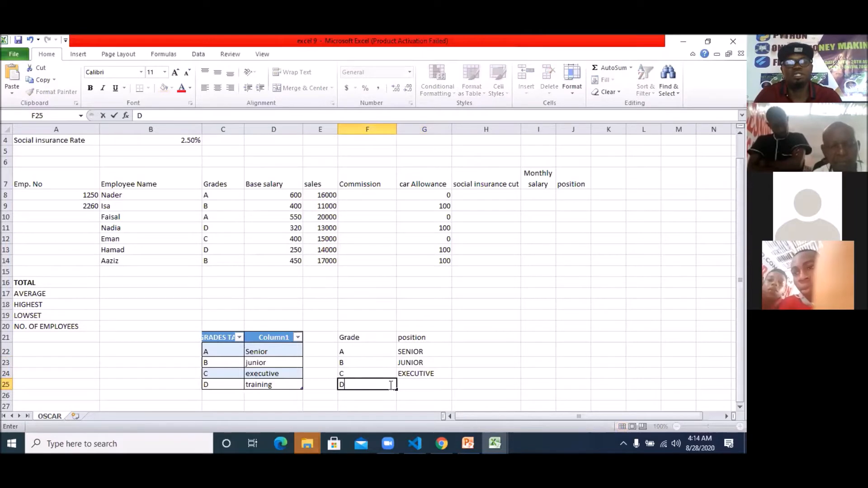
click(408, 382)
text(TRAIN)
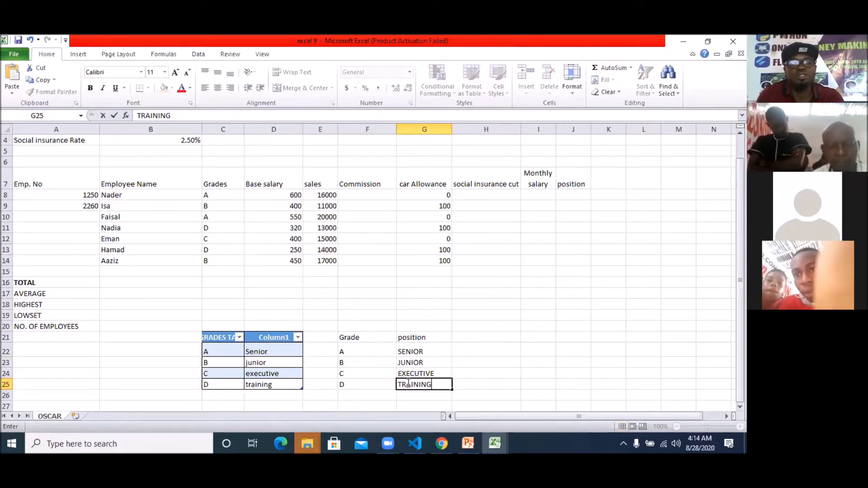
text(ING)
Delete the old formatted grades table by clearing the range C20:D26
click(297, 338)
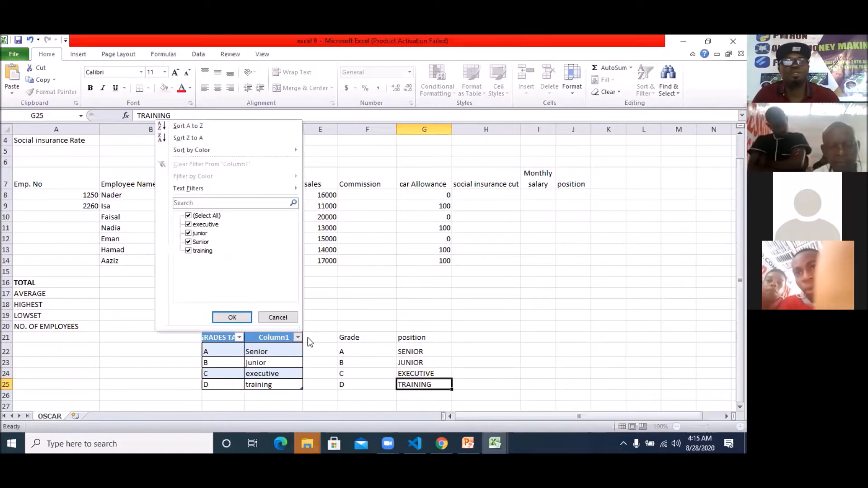
click(321, 311)
click(271, 350)
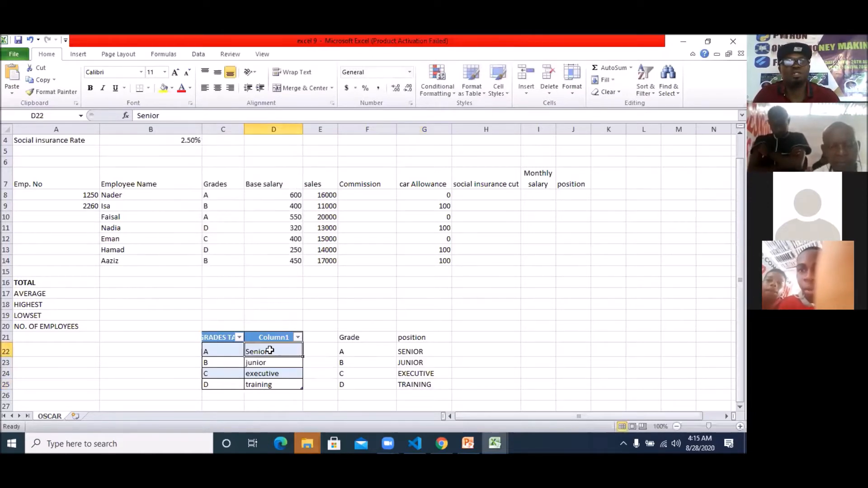
drag(231, 352, 277, 387)
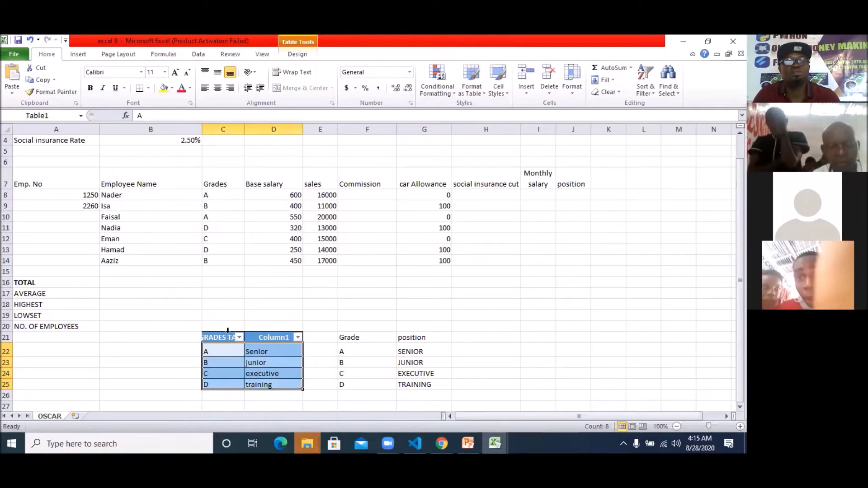
click(221, 307)
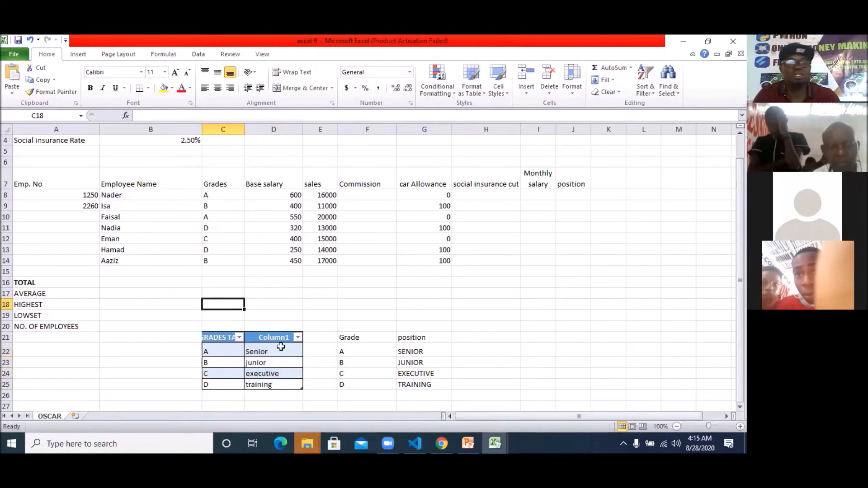
key(Down)
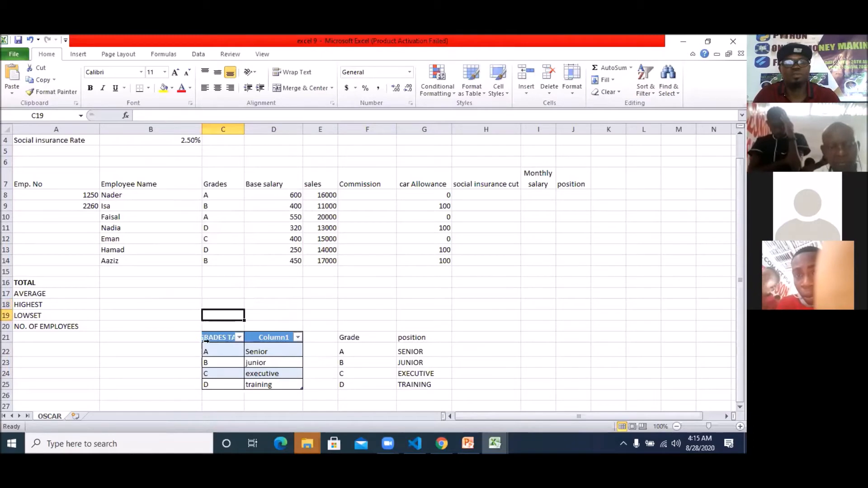
drag(213, 326, 284, 391)
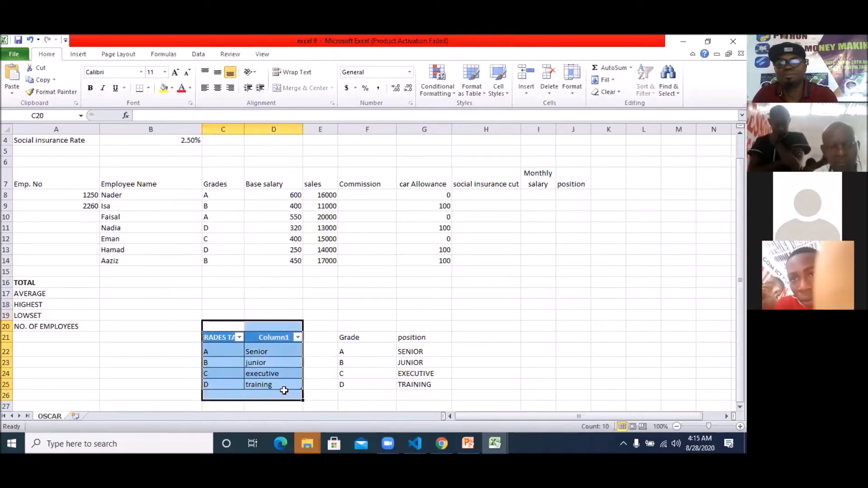
key(Delete)
click(311, 296)
Apply All Borders to the Grade and position table in F21:G25
click(424, 351)
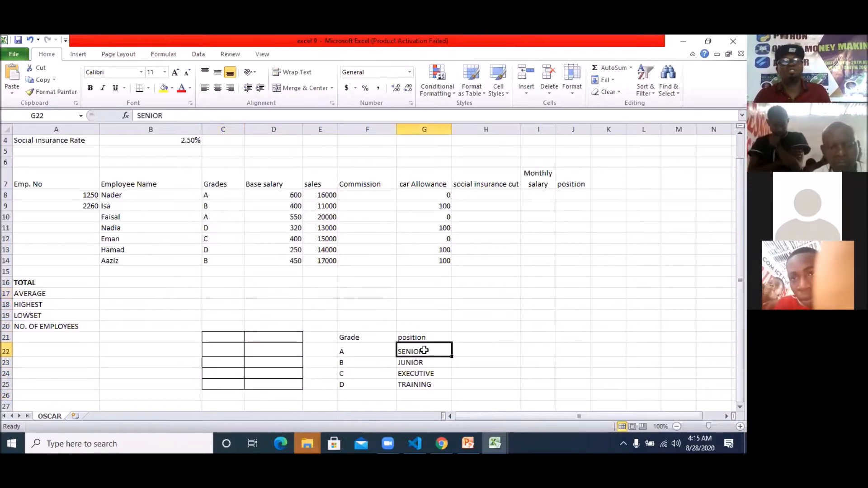
drag(341, 340, 421, 387)
click(149, 88)
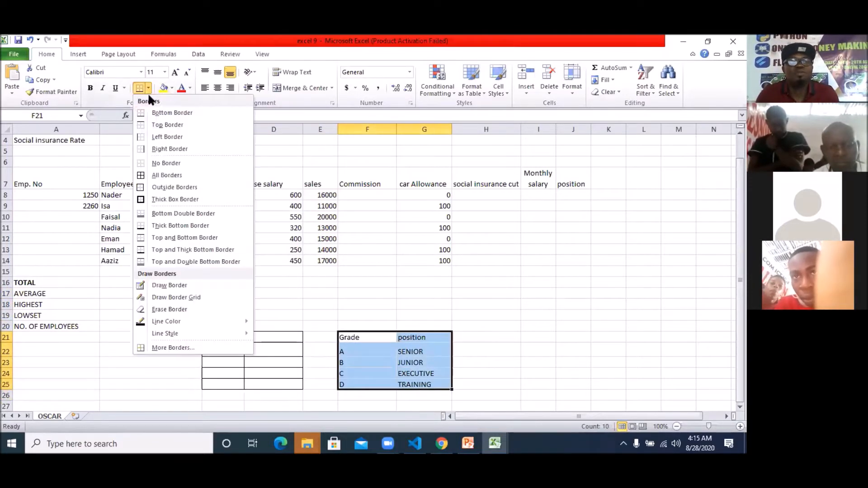
click(175, 176)
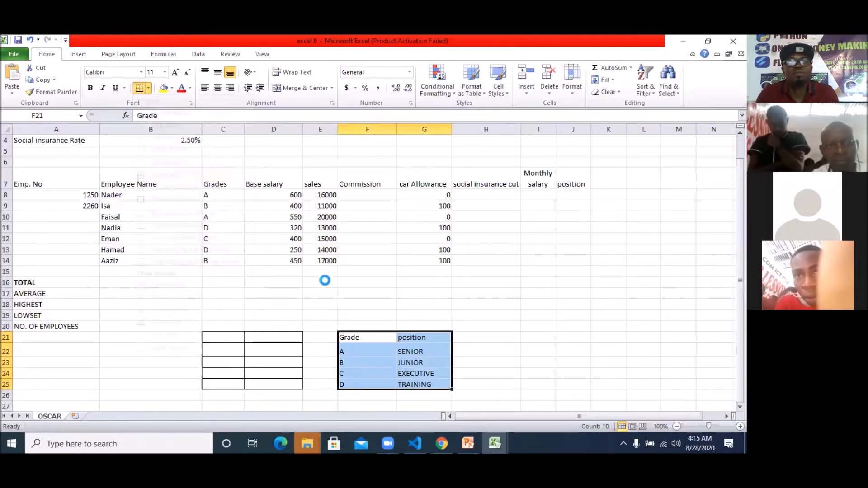
click(371, 294)
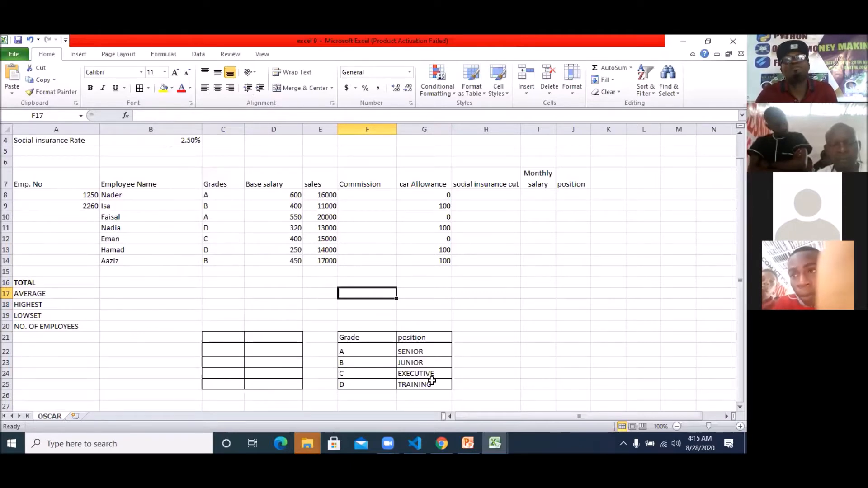
Switch to PowerPoint to reread the instruction for naming the cell range, and return to the excel 9 workbook
click(398, 238)
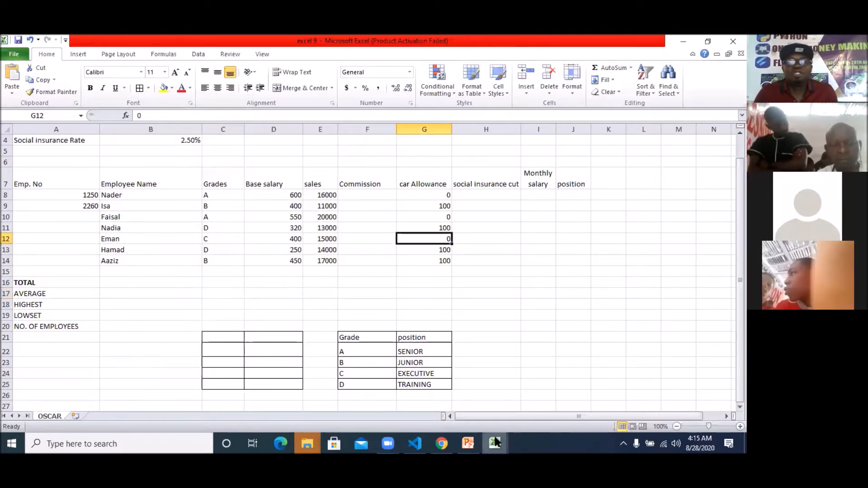
click(467, 443)
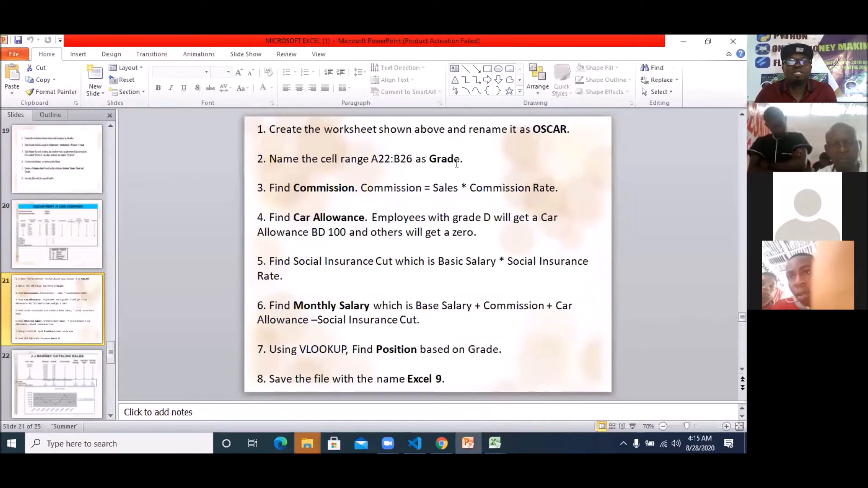
click(495, 443)
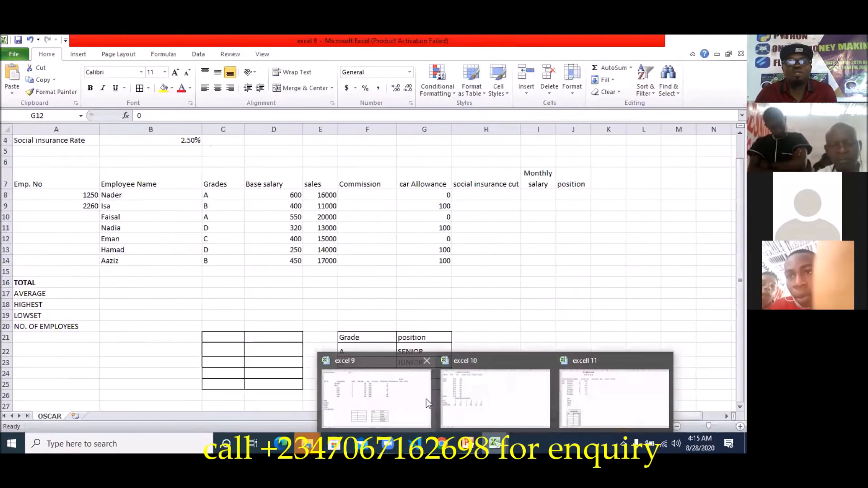
click(415, 401)
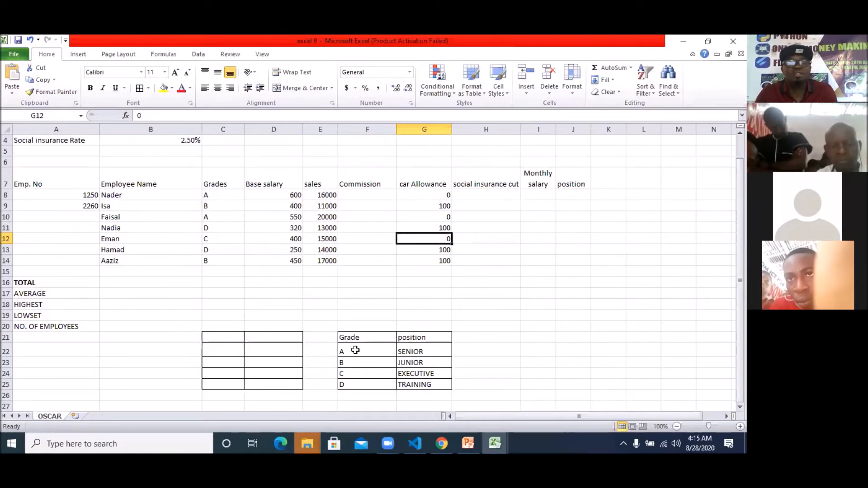
Try to name the cell range F22:G25 as Grade with workbook scope
drag(359, 352, 428, 384)
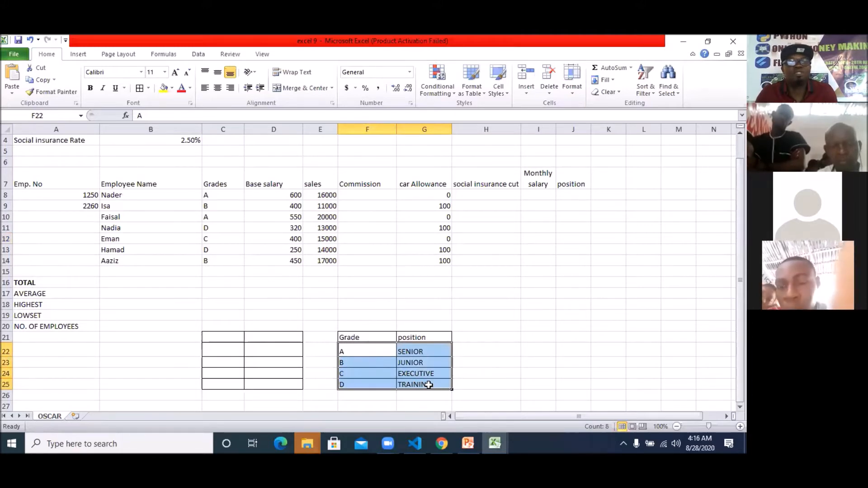
right_click(412, 354)
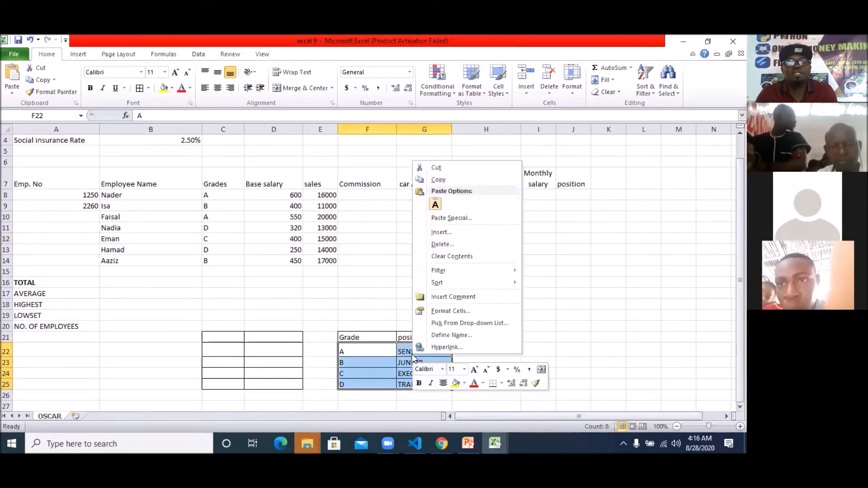
click(446, 335)
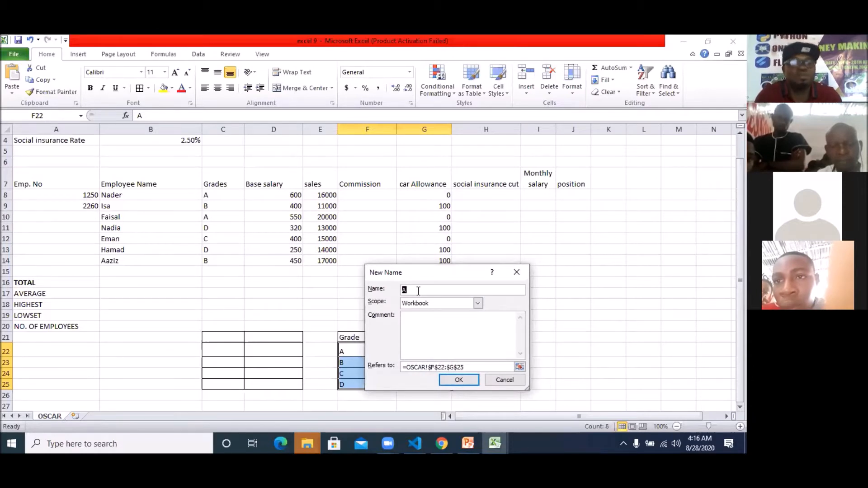
text(Grade)
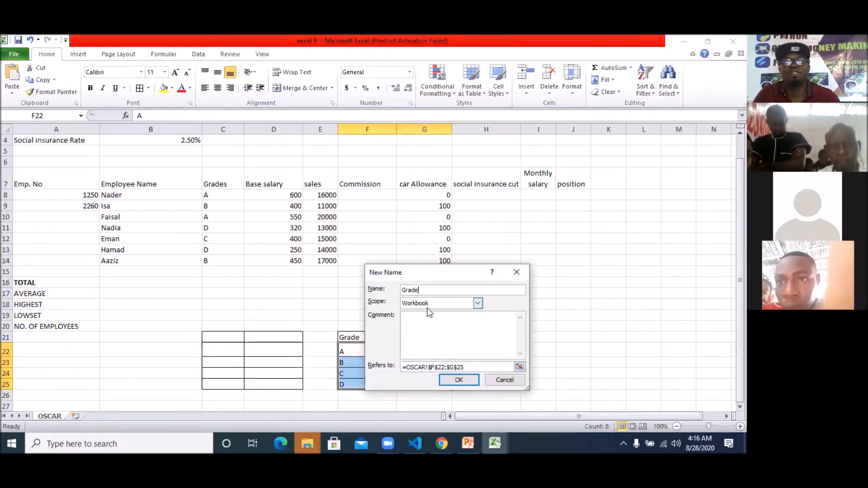
click(460, 381)
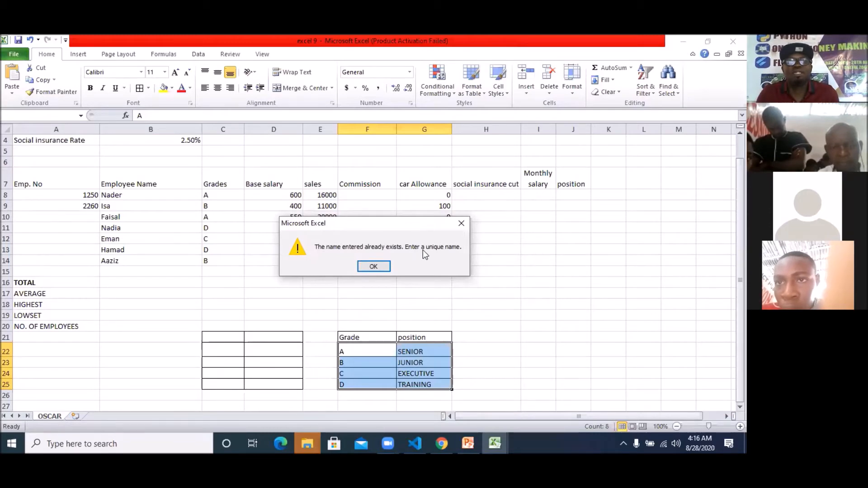
click(374, 266)
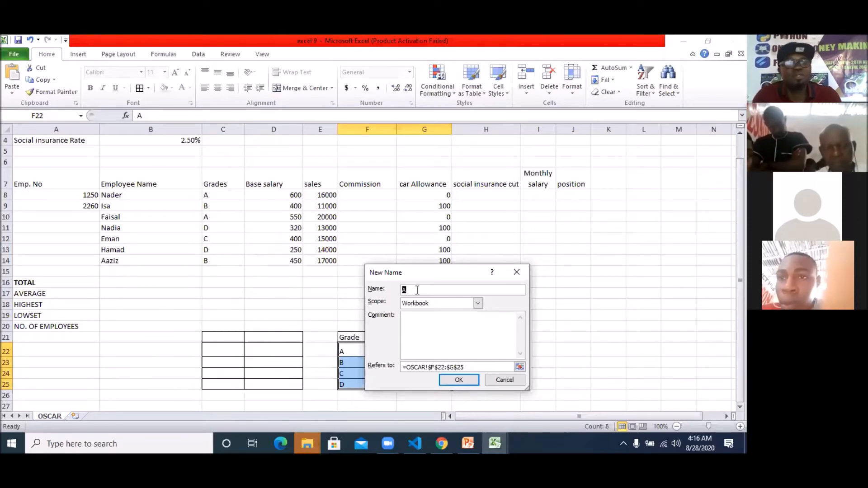
Define a workbook-scope name for the grade and position entries in F22:G25
click(465, 382)
click(501, 317)
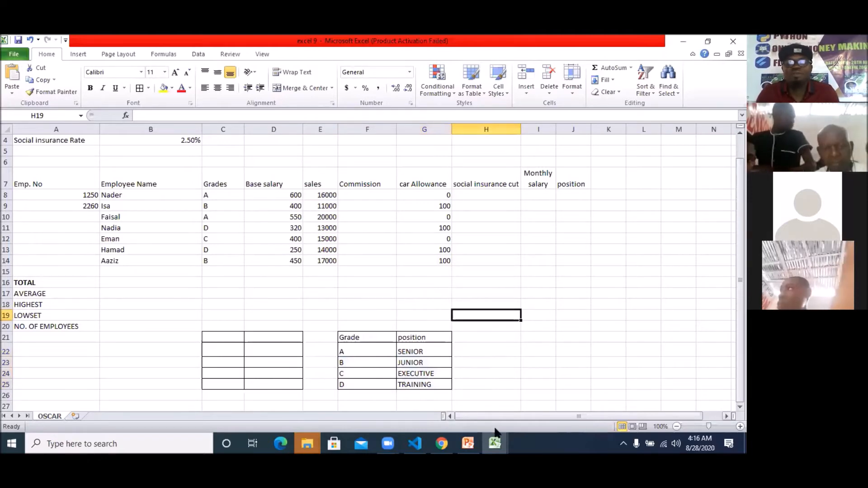
Switch to PowerPoint to check the commission task, Sales * Commission Rate, and return to the excel 9 workbook
mouse_move(494, 442)
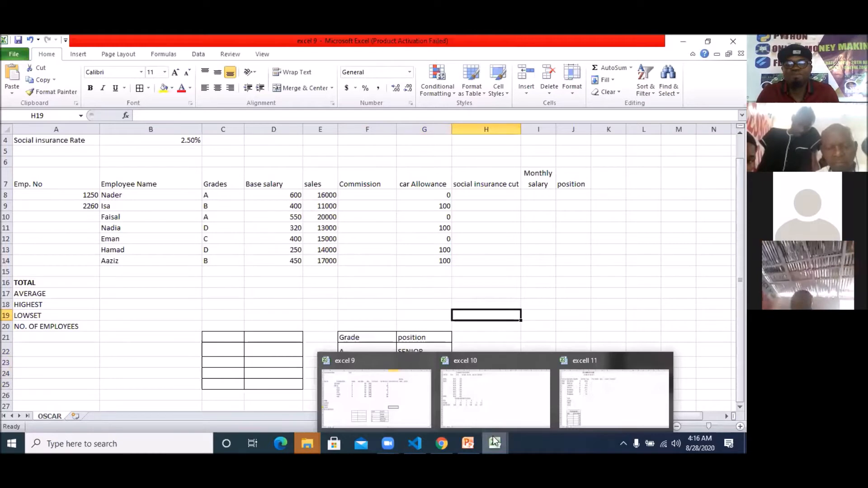
mouse_move(452, 440)
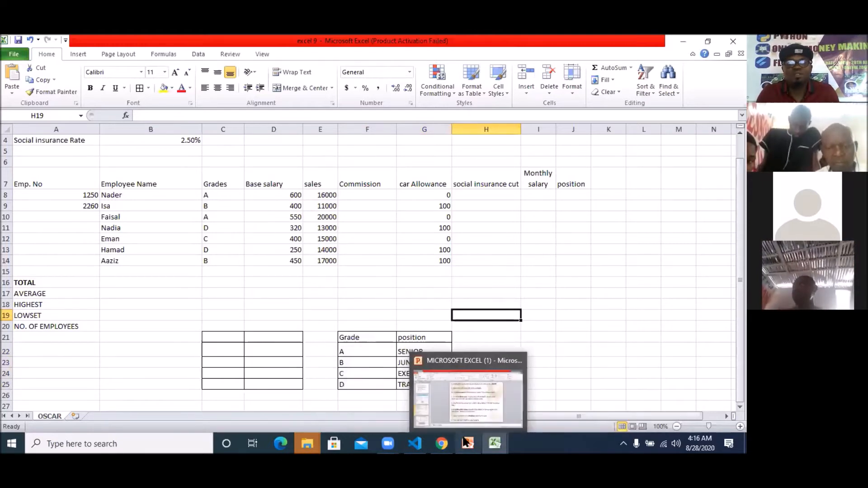
click(468, 443)
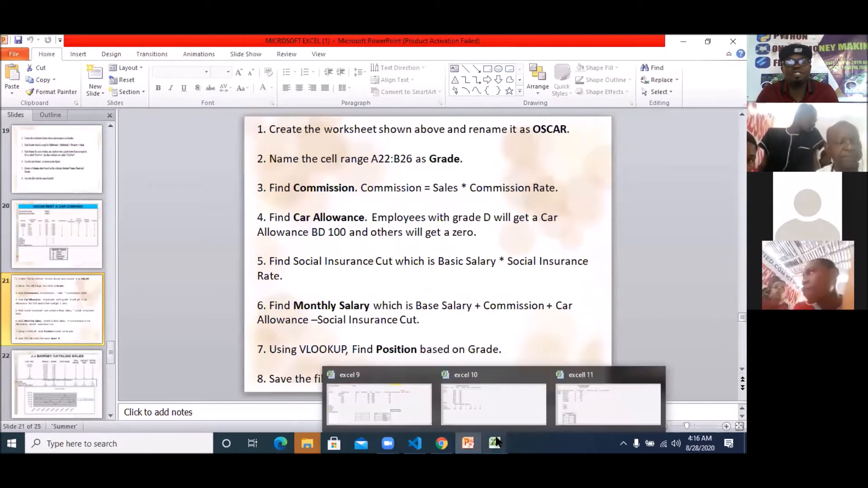
click(408, 404)
Define the workbook-scope name Commission_Rate for the commission rate value in cell B3
scroll(406, 386, up, 1)
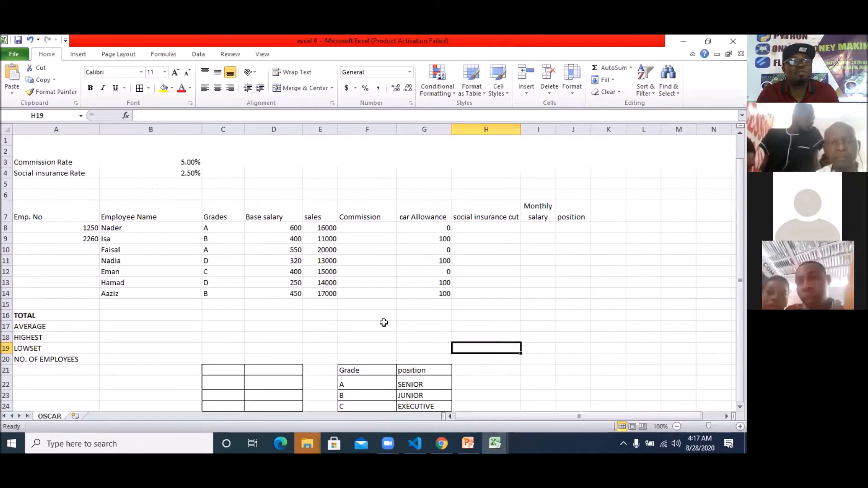
click(180, 161)
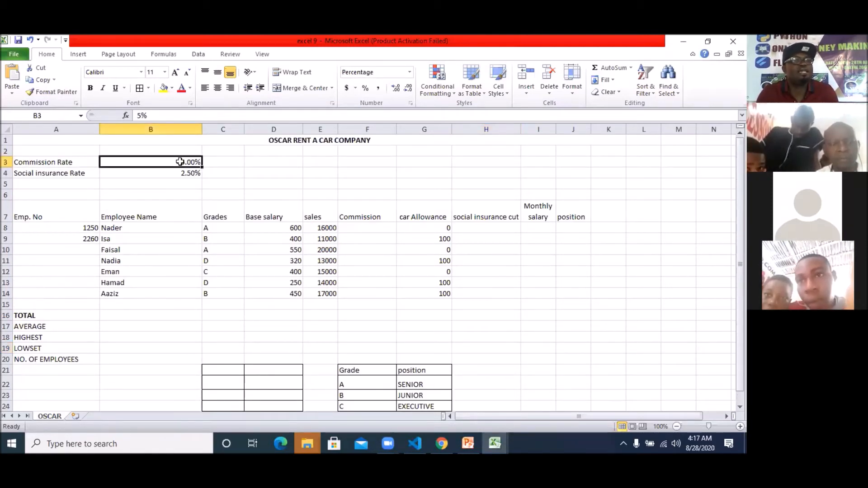
right_click(180, 162)
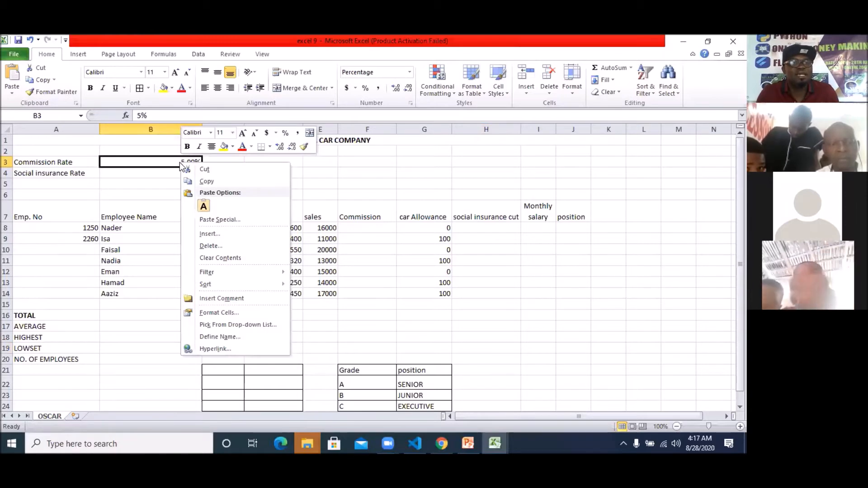
click(224, 336)
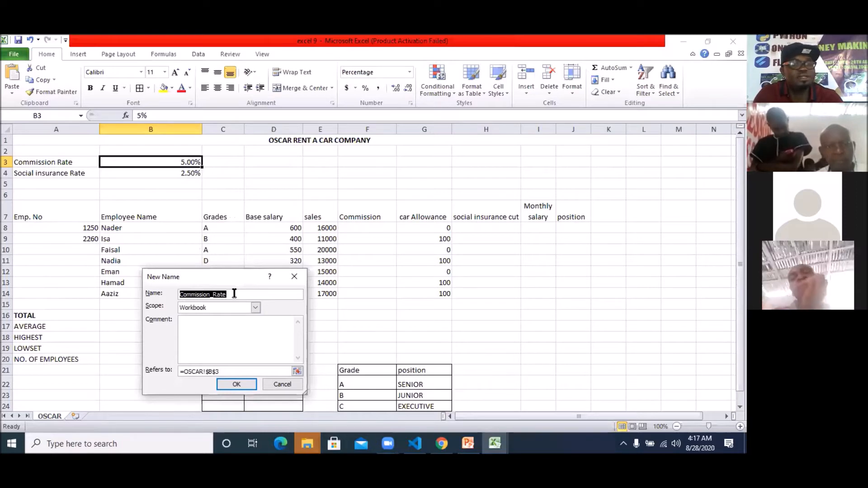
click(237, 384)
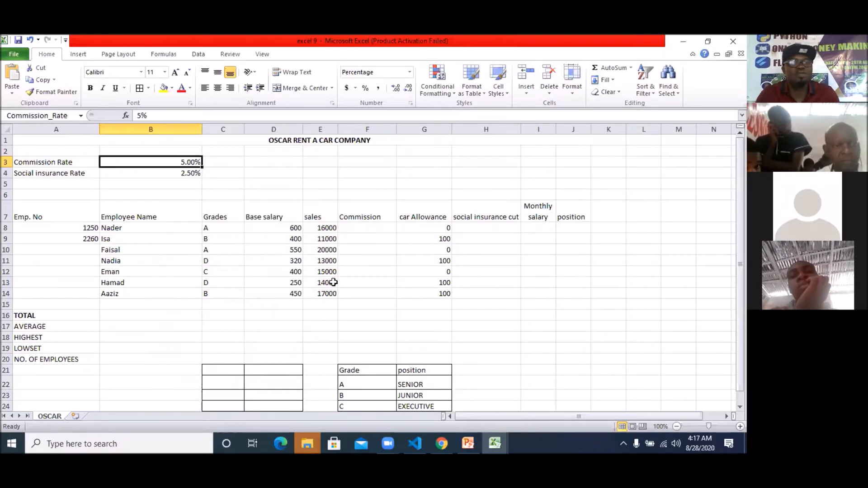
Define the workbook-scope name Social_insurance_Rate for the social insurance rate value in cell B4
click(185, 173)
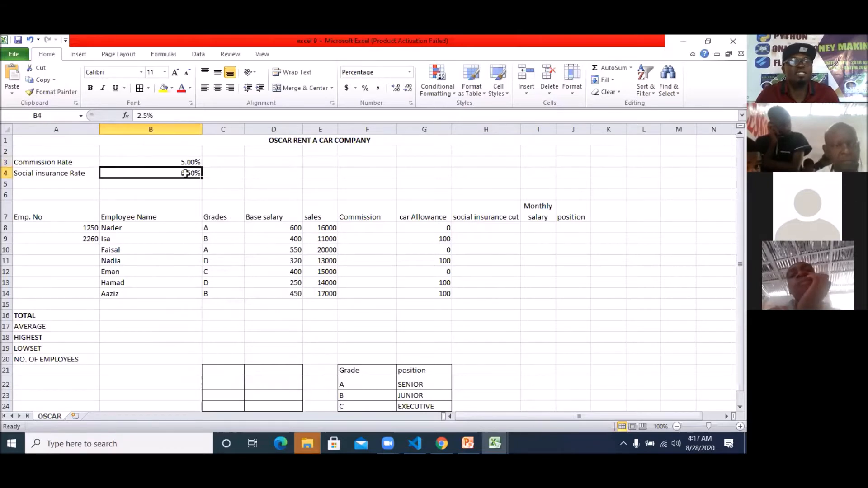
right_click(186, 174)
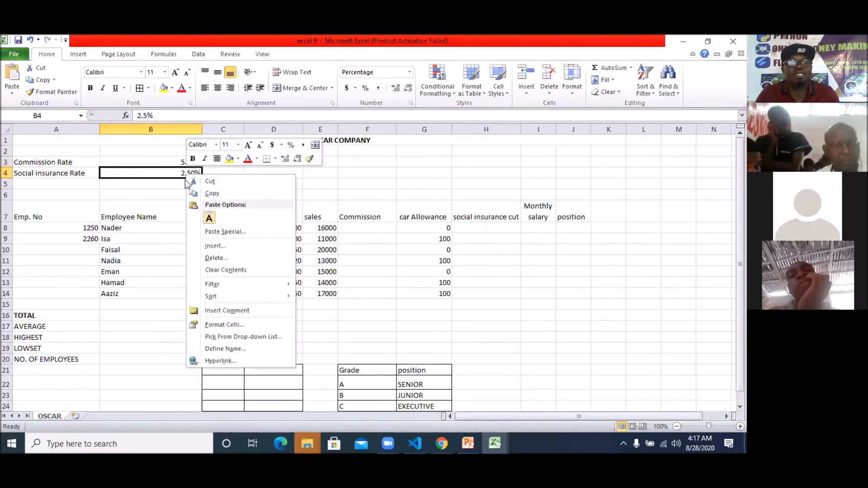
click(245, 348)
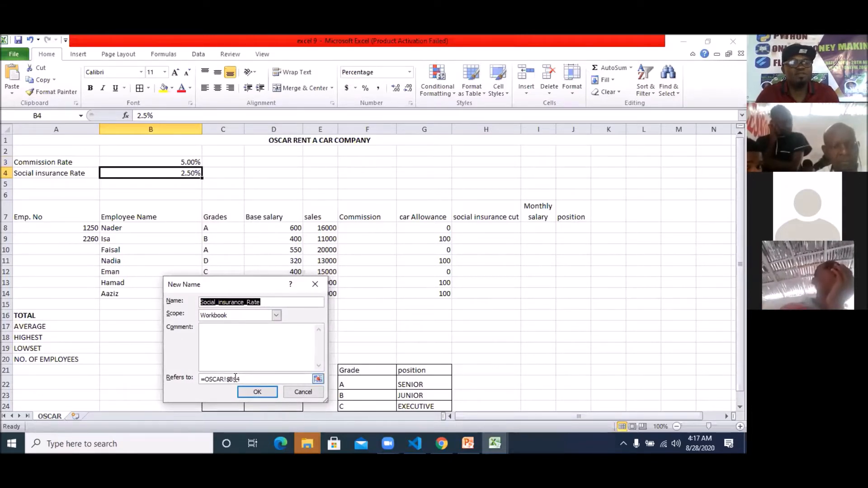
click(270, 391)
click(443, 346)
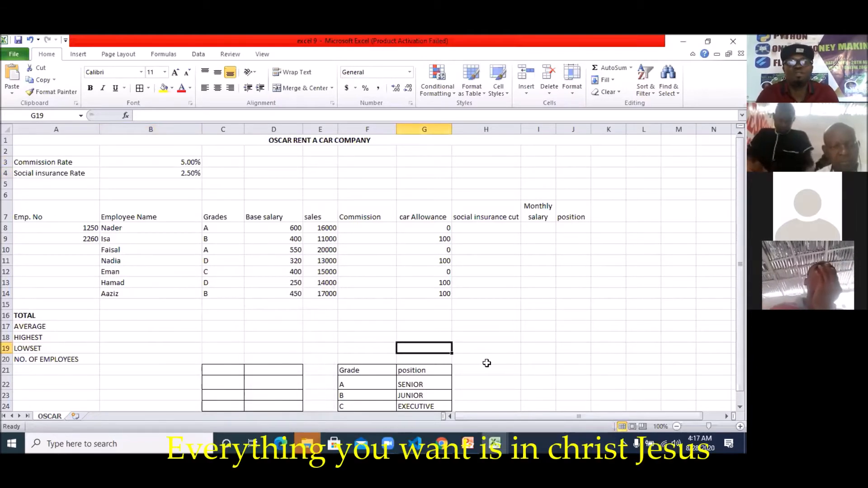
Switch to PowerPoint to recheck how Commission is calculated, and return to the excel 9 workbook
mouse_move(468, 443)
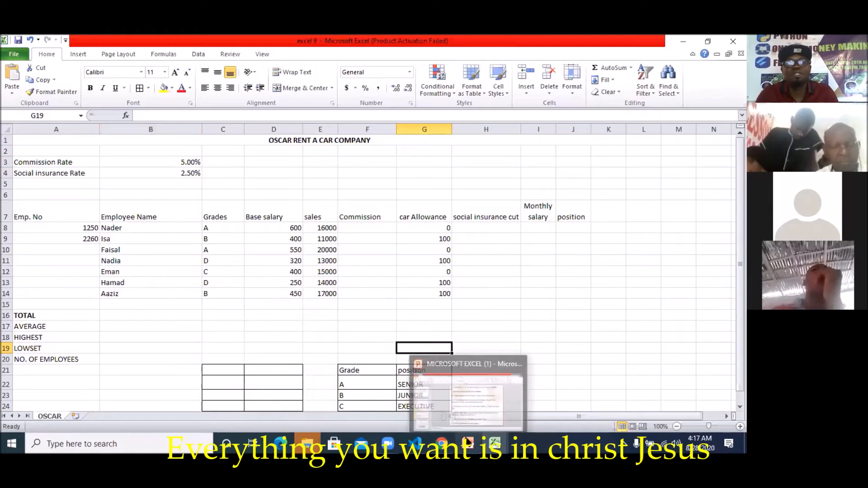
click(470, 406)
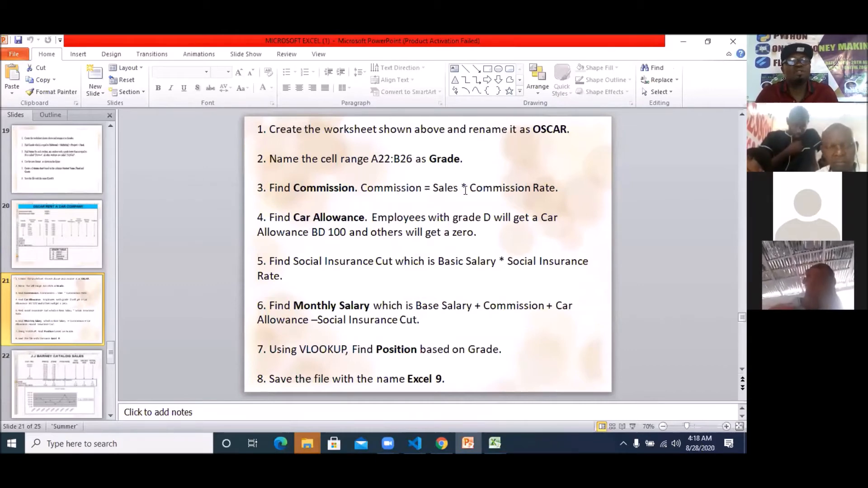
mouse_move(494, 443)
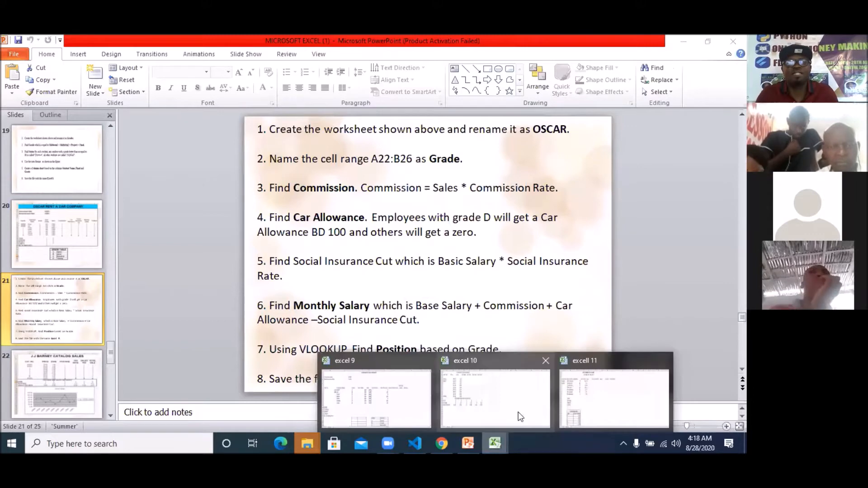
click(369, 379)
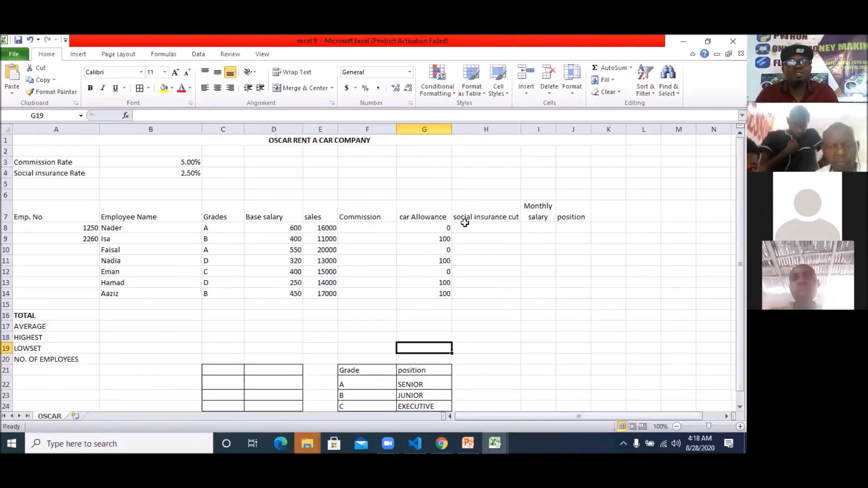
Enter the commission formula =E8*Commission_Rate in F8 for the first employee
click(360, 226)
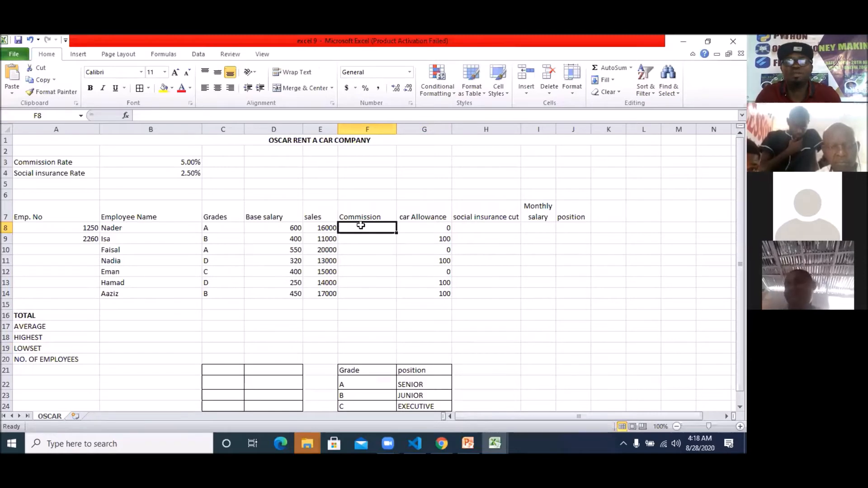
text(=)
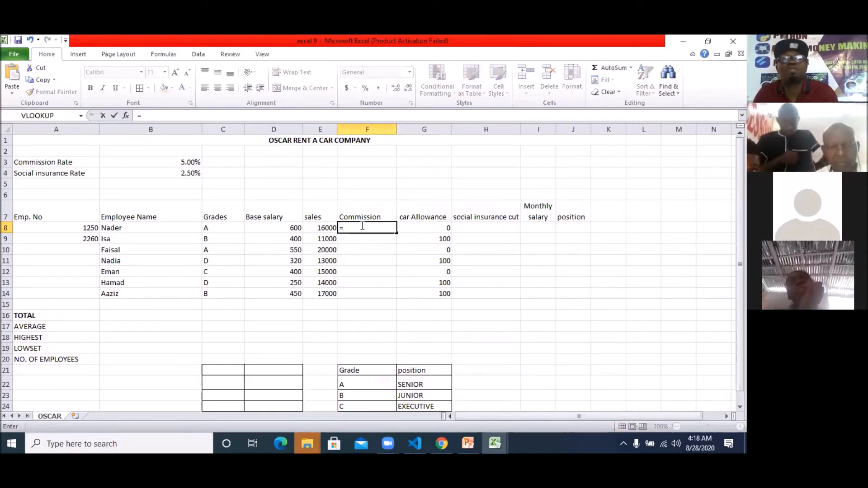
click(321, 228)
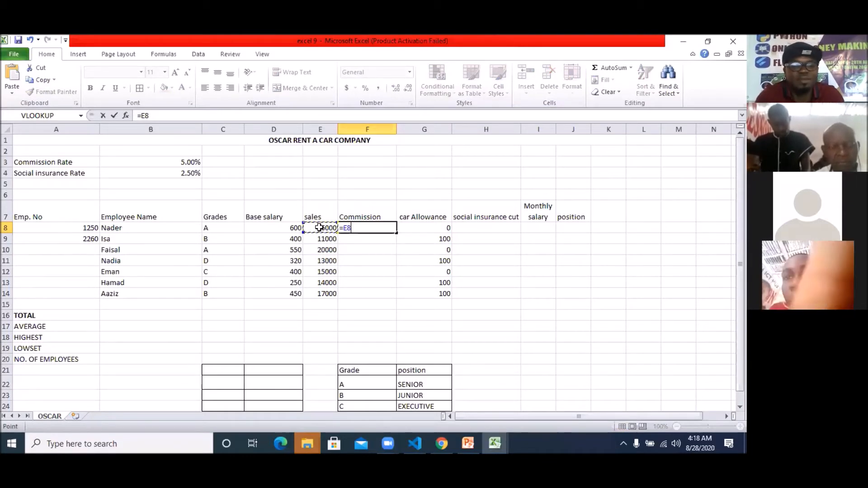
text(*)
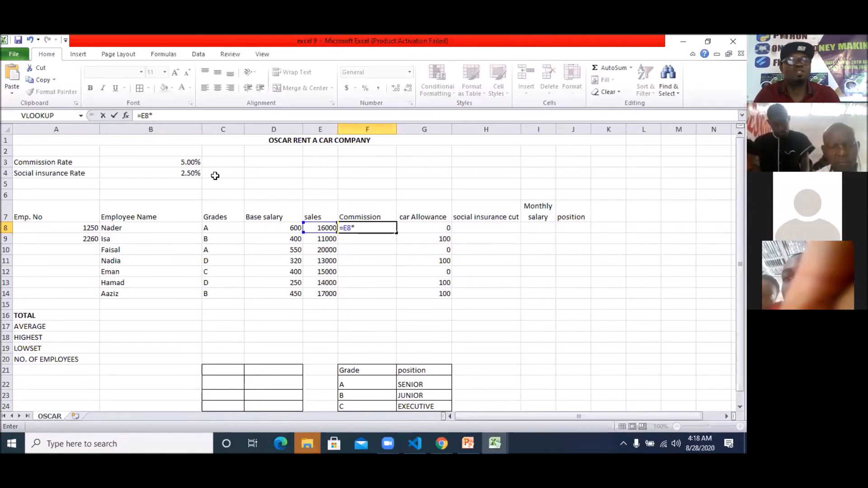
click(189, 161)
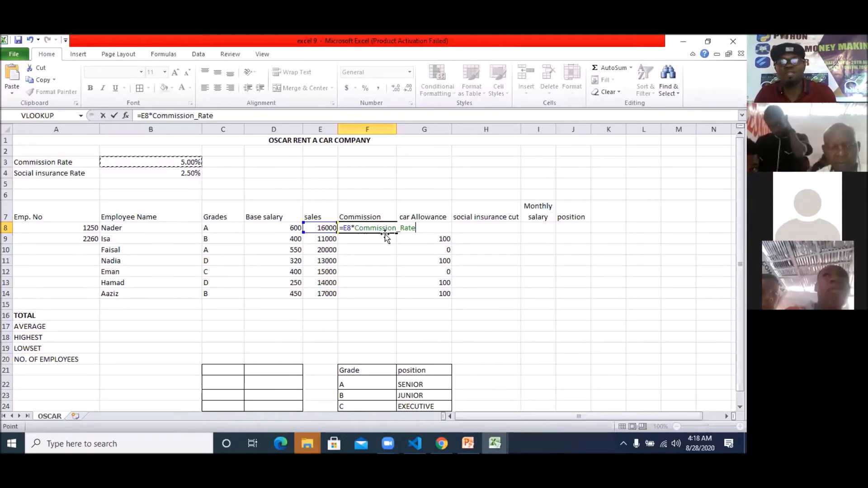
key(Return)
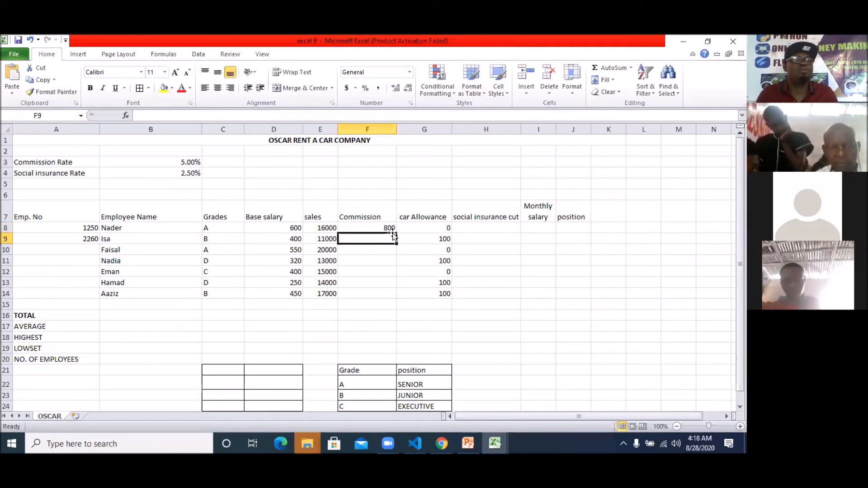
Copy the commission formula from F8 and paste it into F9:F14 for the remaining employees
click(372, 226)
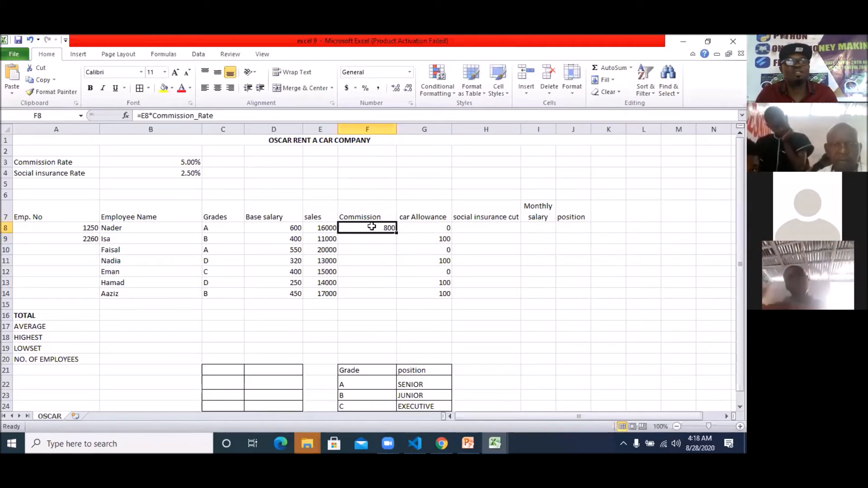
right_click(372, 227)
click(405, 245)
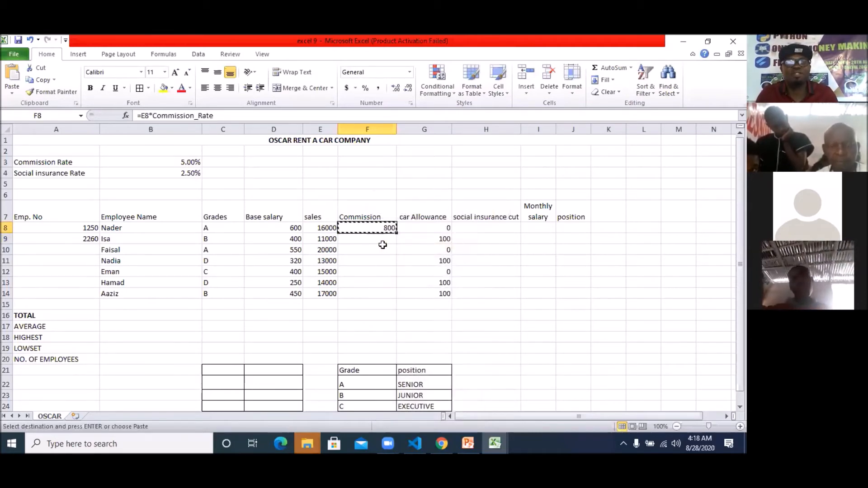
drag(370, 240, 369, 293)
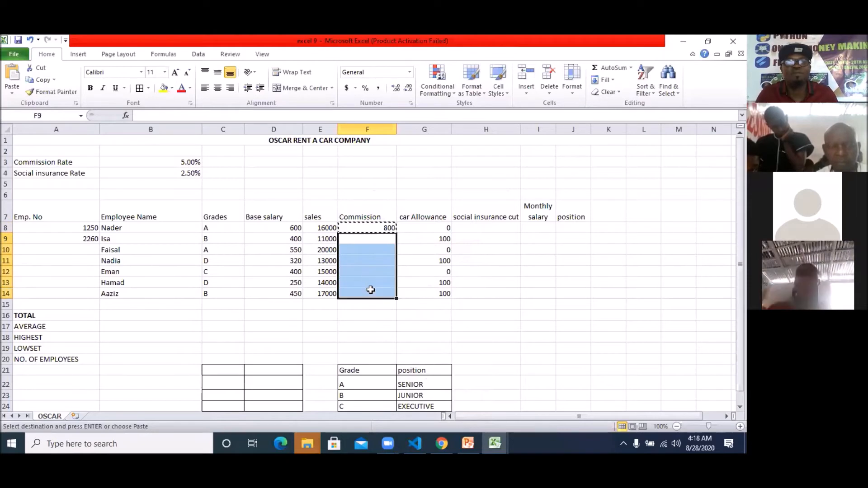
right_click(367, 277)
mouse_move(390, 192)
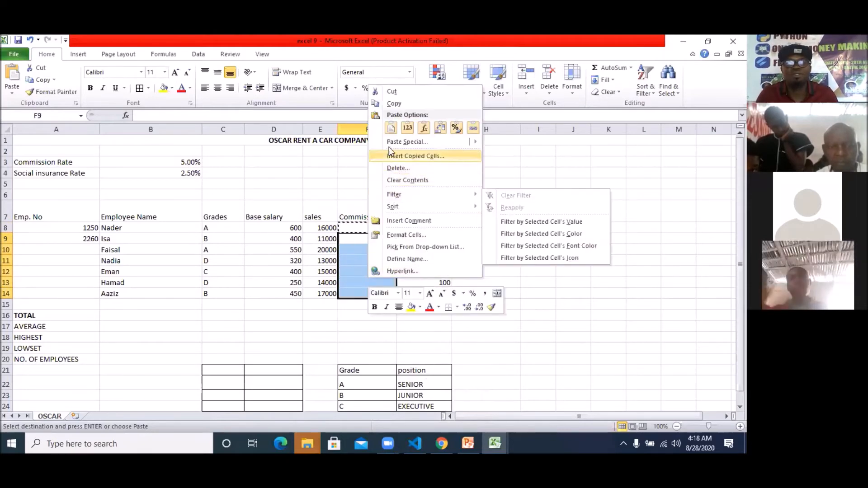
mouse_move(393, 142)
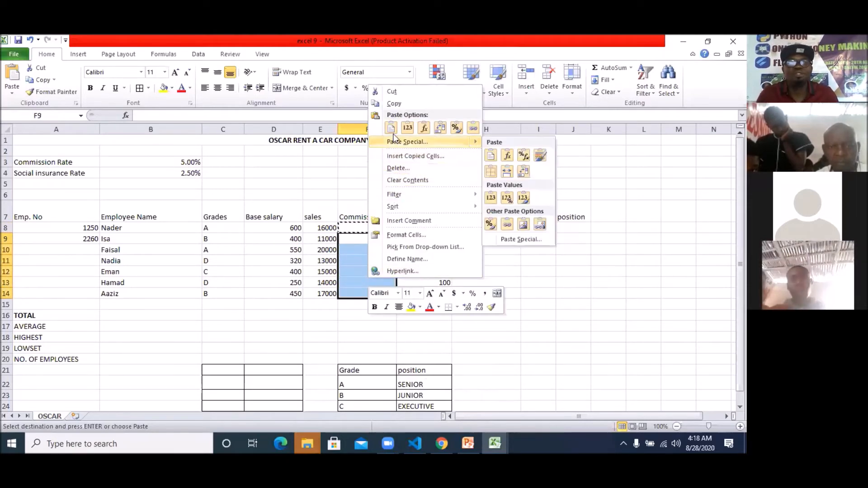
click(392, 129)
right_click(368, 278)
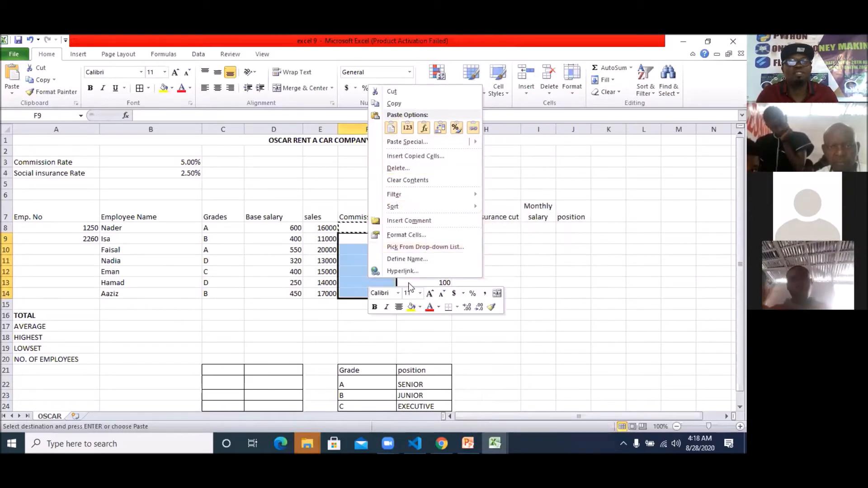
click(391, 129)
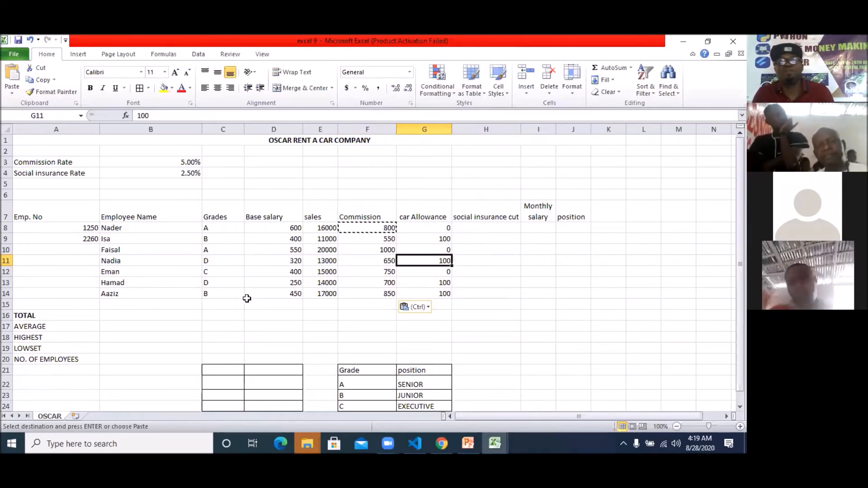
Switch to PowerPoint to read the Car Allowance and Social Insurance Cut tasks, and return to the excel 9 workbook
click(469, 443)
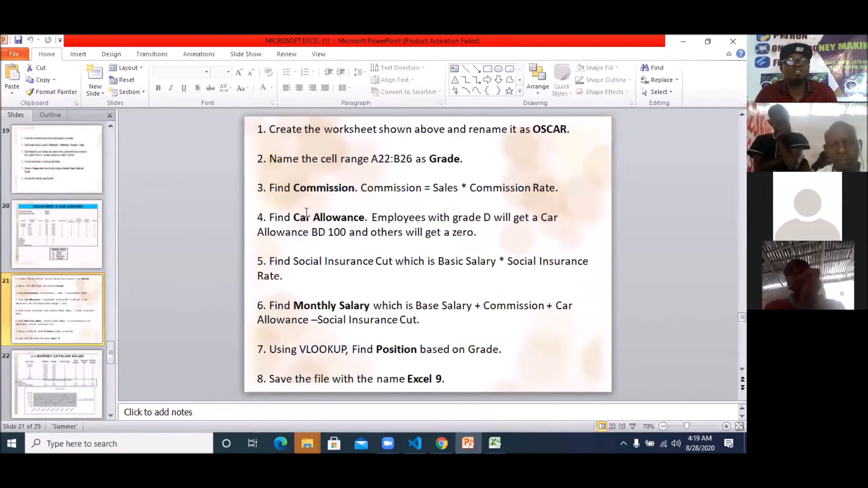
mouse_move(494, 442)
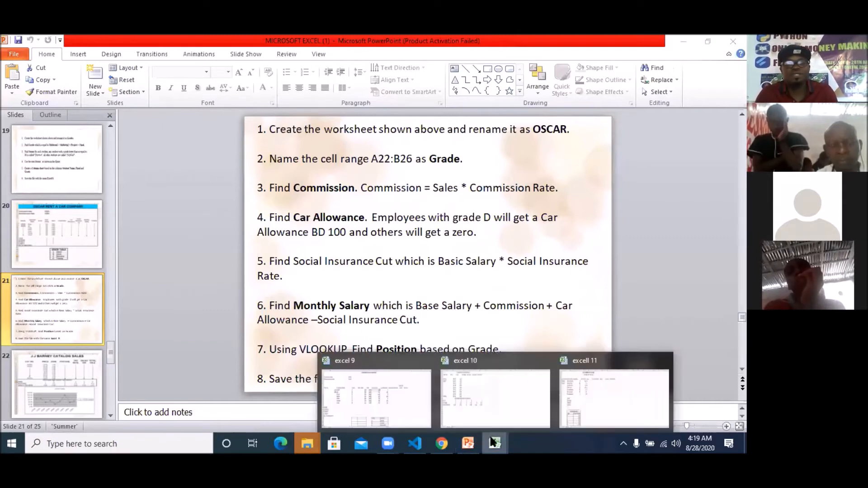
click(403, 388)
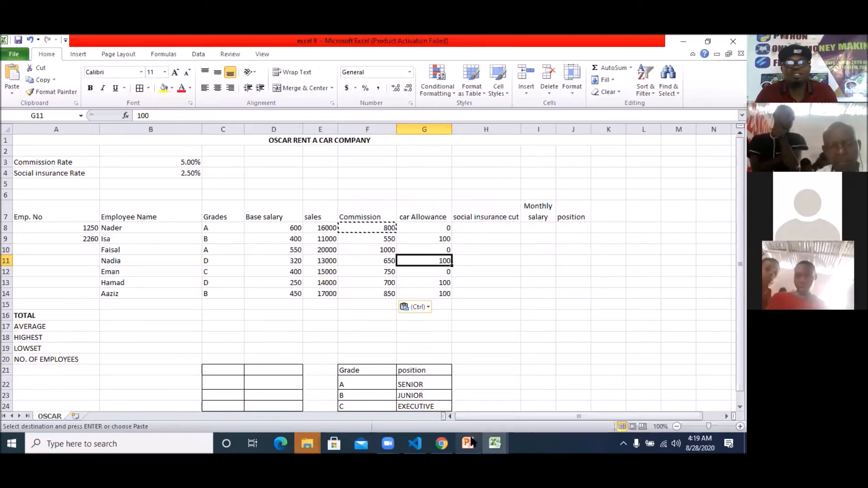
mouse_move(467, 443)
click(470, 420)
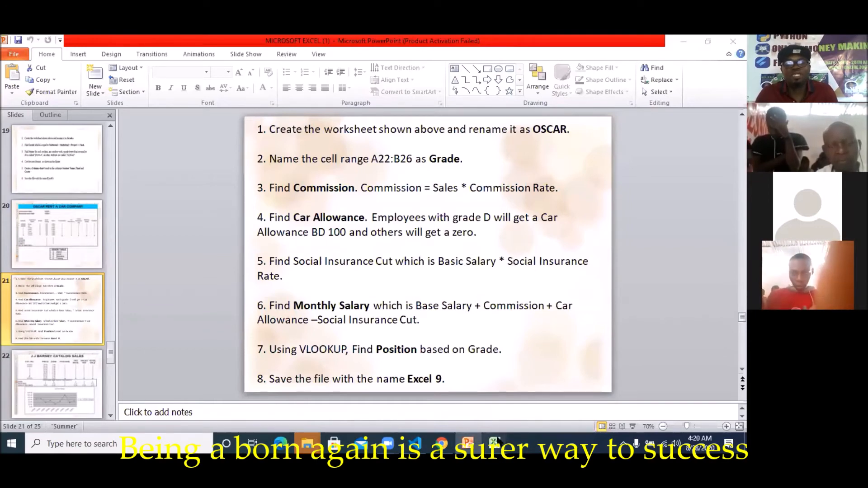
mouse_move(495, 443)
click(393, 393)
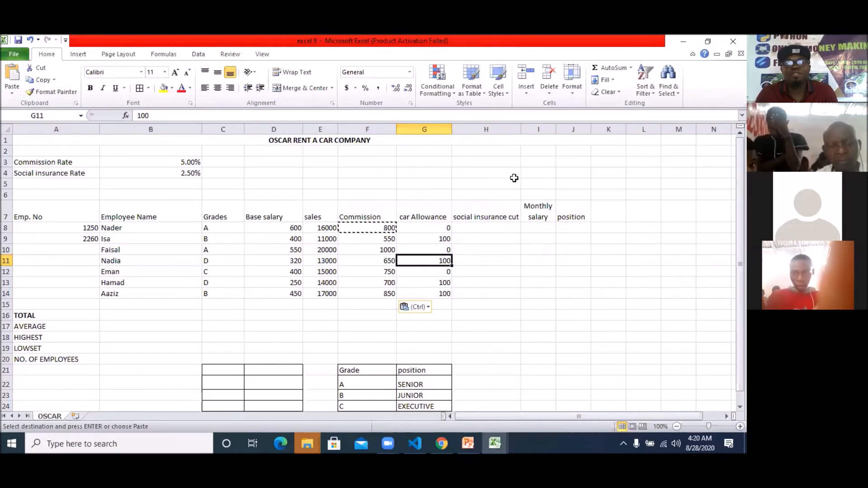
Enter the social insurance cut formula =D8*Social_insurance_Rate in H8 for the first employee
click(484, 228)
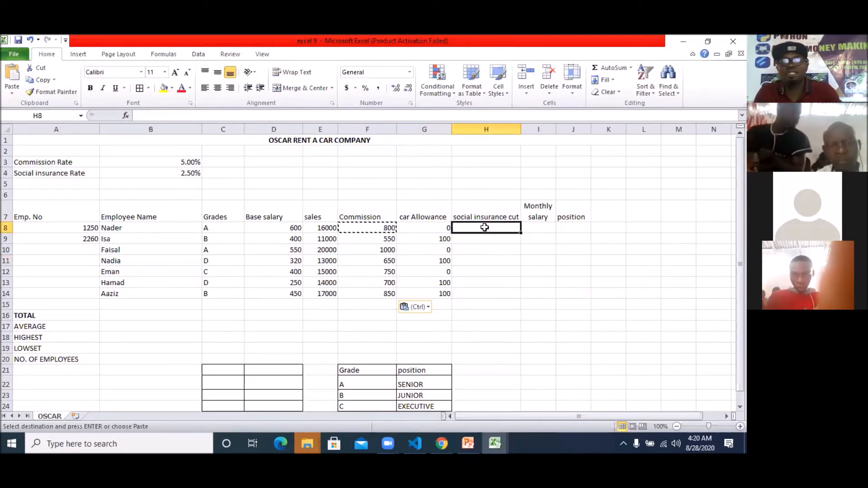
text(=)
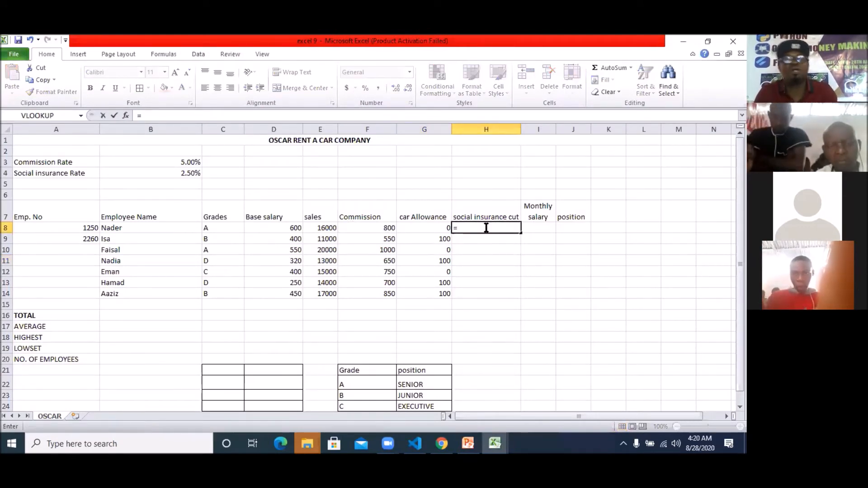
click(275, 227)
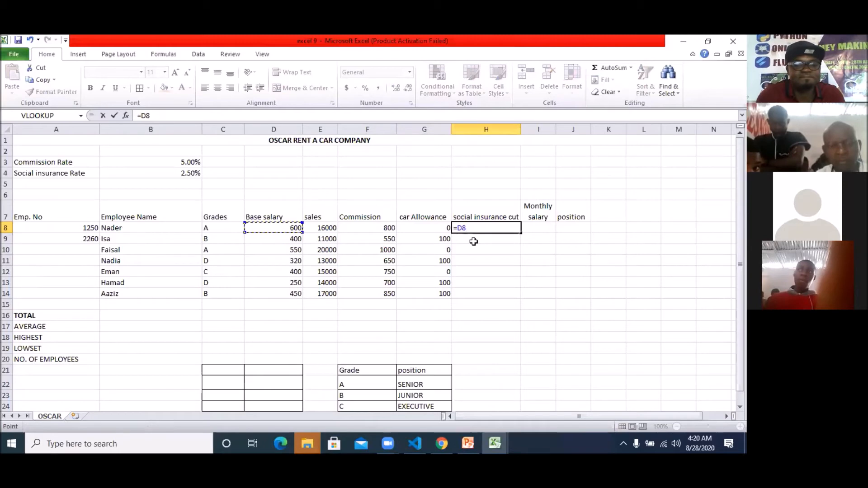
text(*)
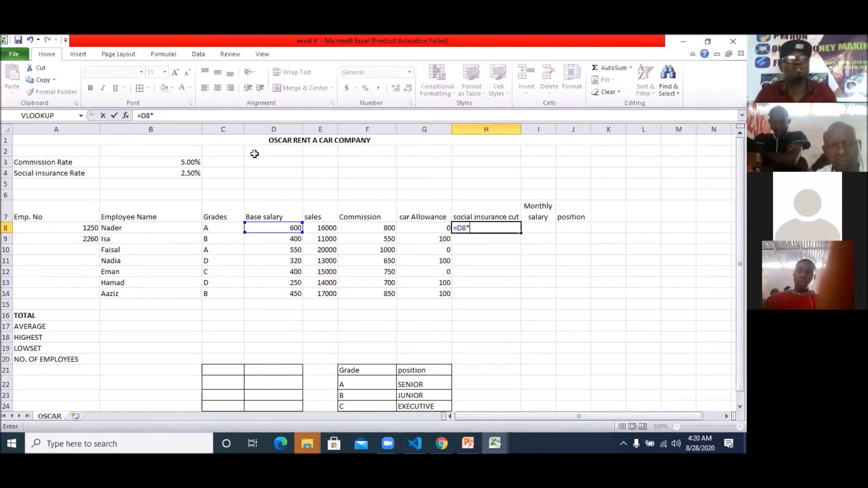
click(187, 174)
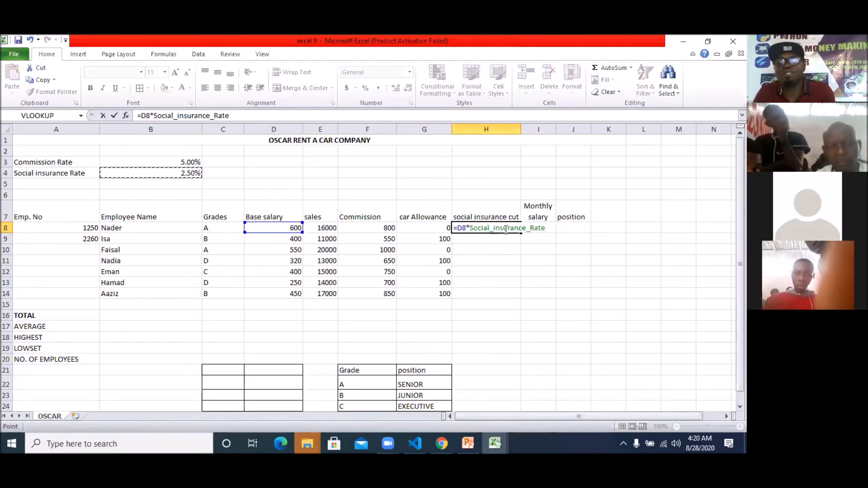
key(Return)
Copy the social insurance cut formula from H8 and paste it into H9:H14 for the remaining employees
click(484, 229)
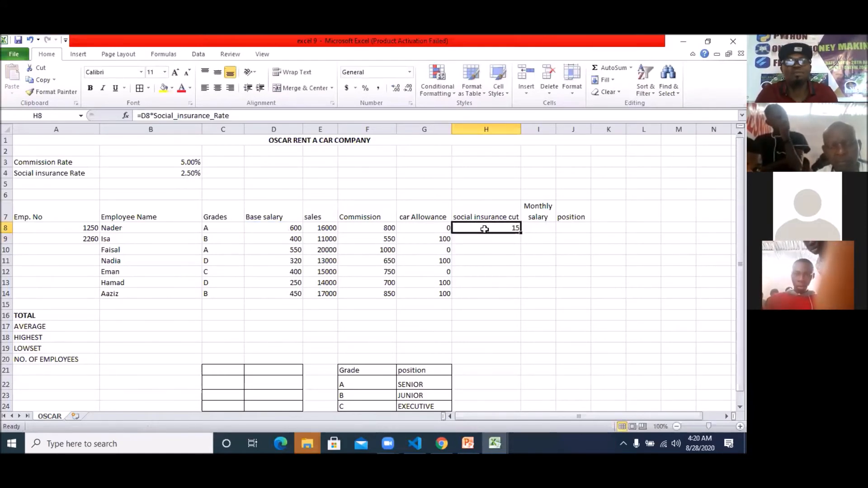
right_click(485, 229)
click(510, 250)
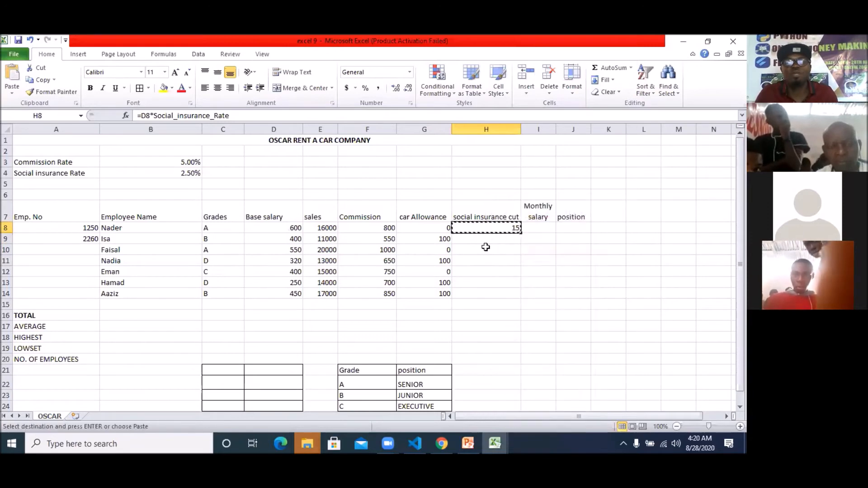
drag(484, 238, 488, 289)
key(ctrl+v)
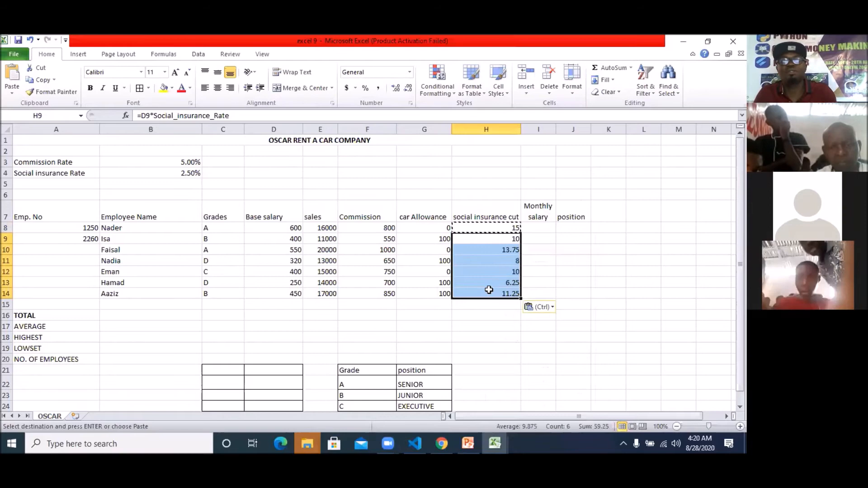
click(536, 259)
click(494, 194)
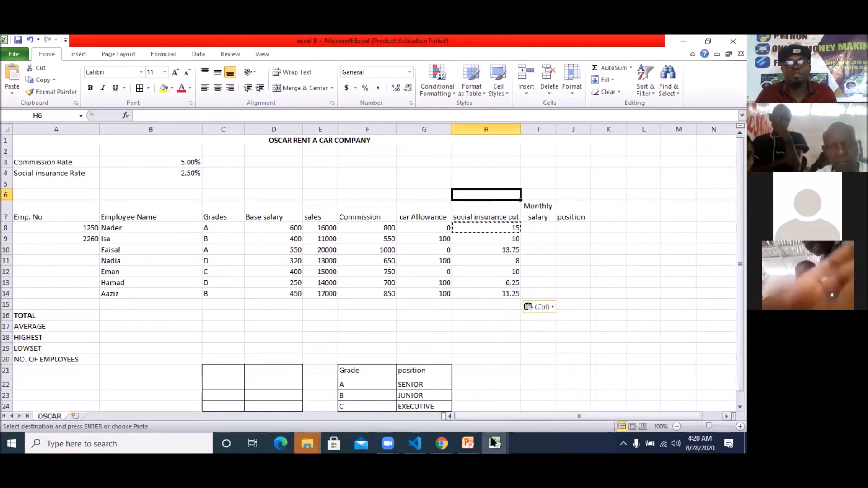
Switch to PowerPoint to read how Monthly Salary is calculated, and return to the excel 9 workbook
mouse_move(468, 443)
click(471, 398)
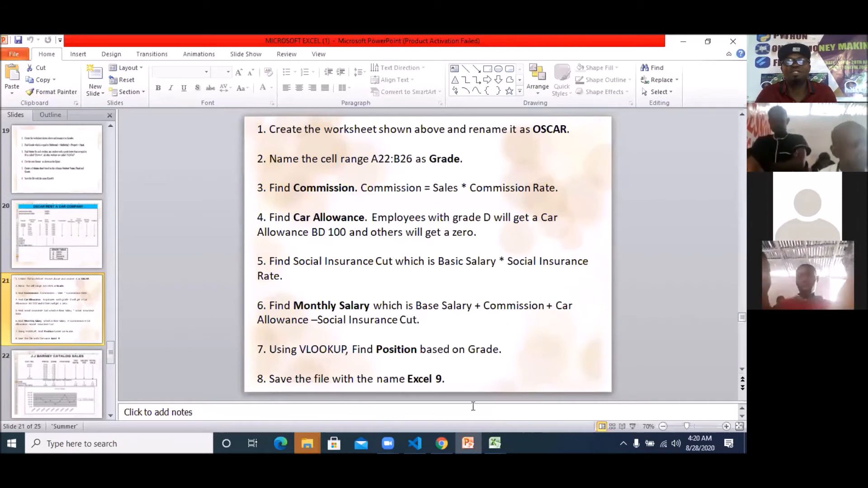
click(494, 443)
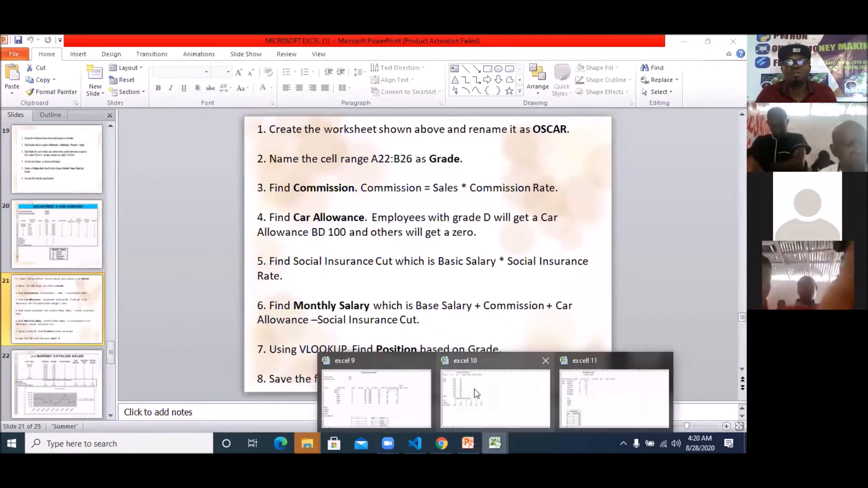
click(375, 398)
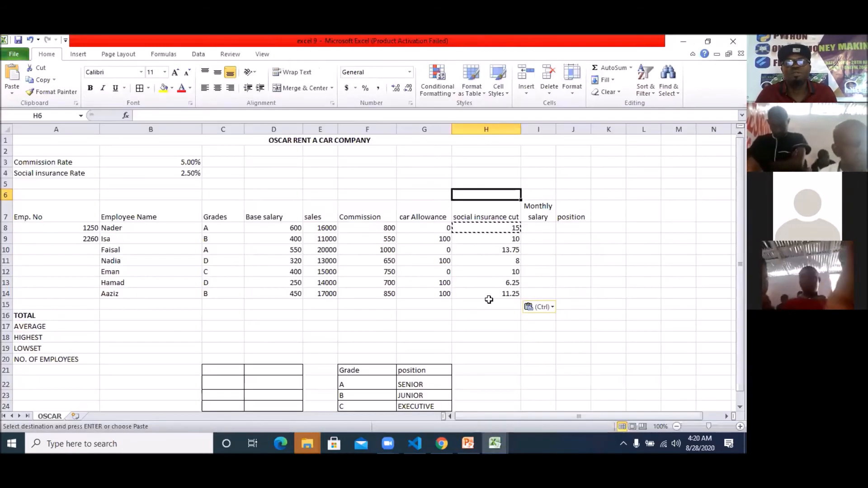
Enter the monthly salary formula =D8+F8+G8-H8 in I8 for the first employee
click(541, 229)
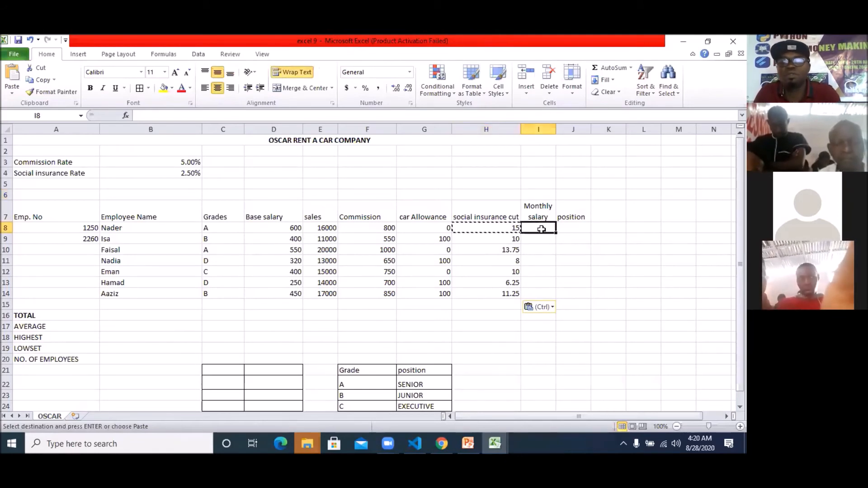
text(=)
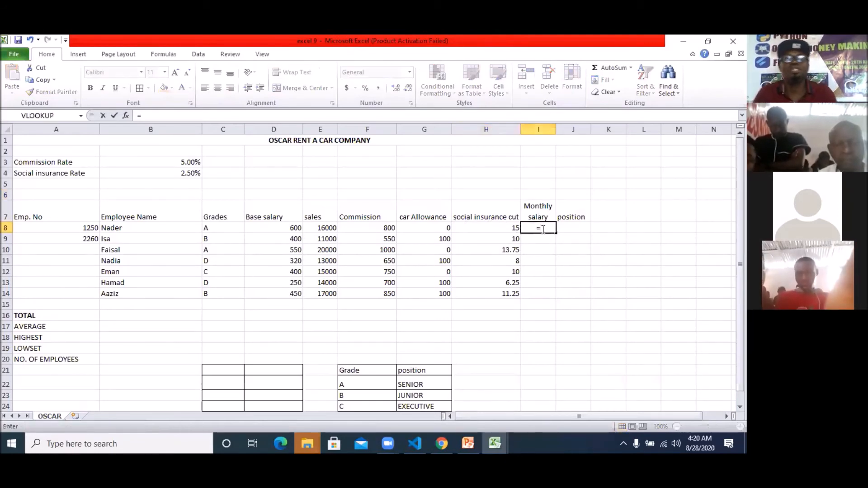
click(278, 227)
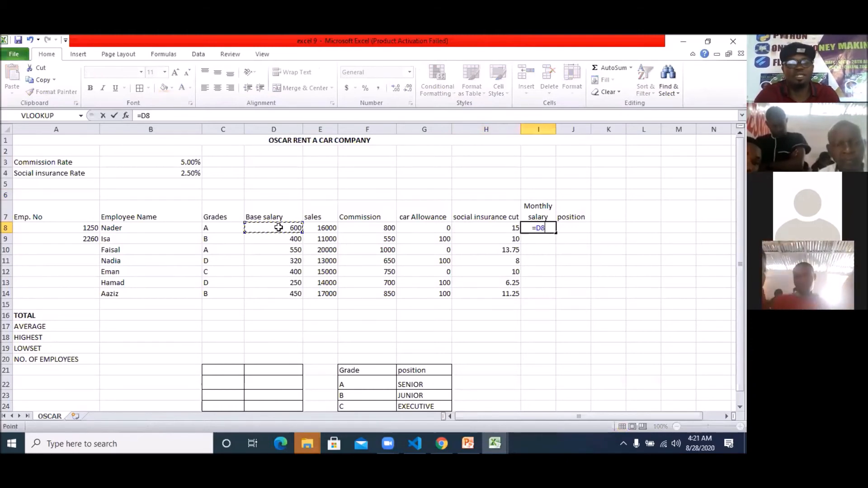
text(+)
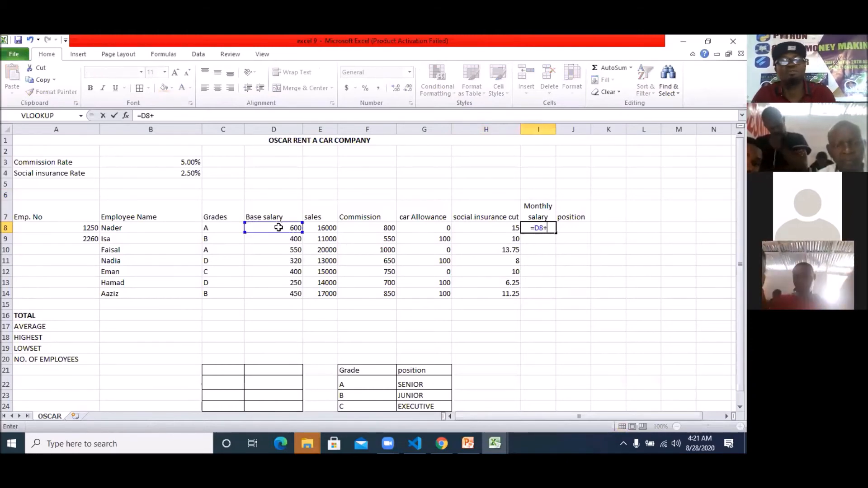
click(375, 228)
text(+)
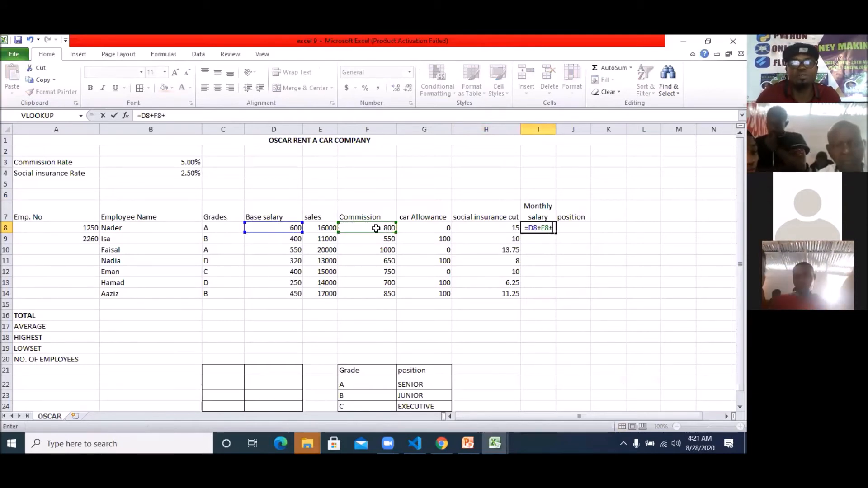
click(419, 228)
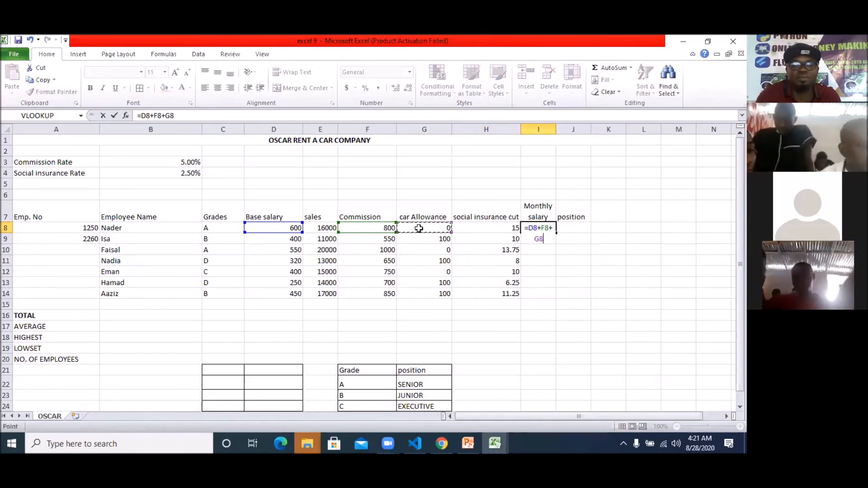
text(-)
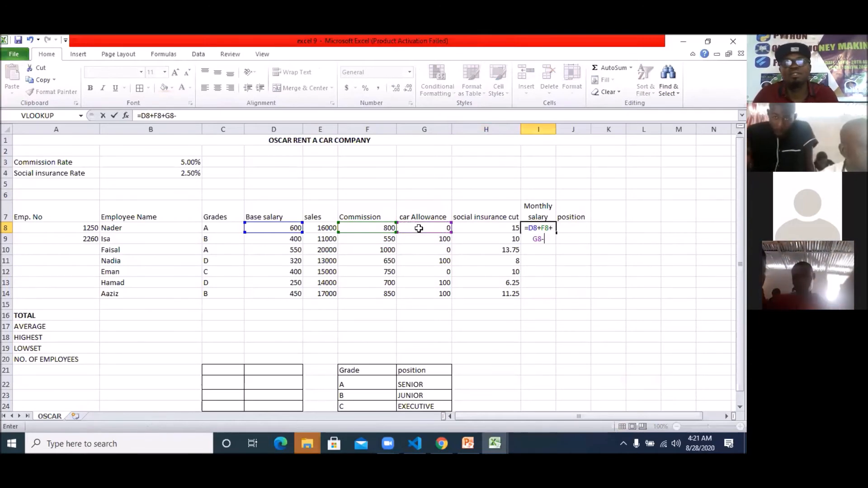
click(487, 229)
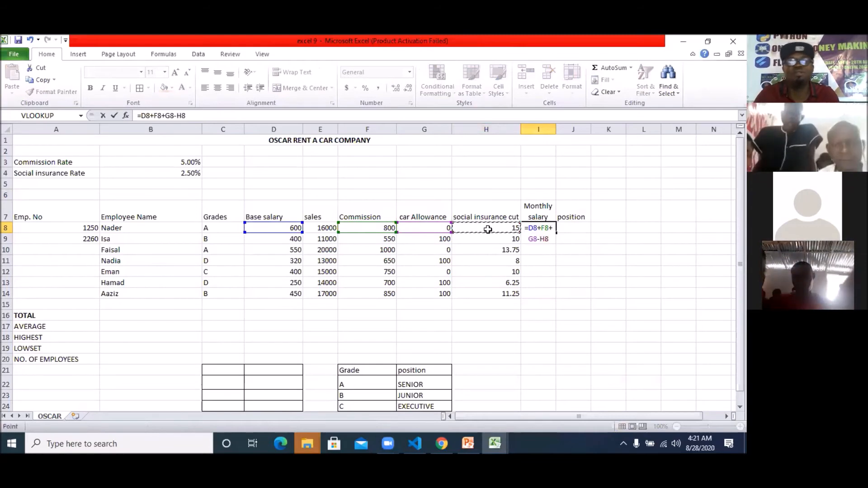
key(Return)
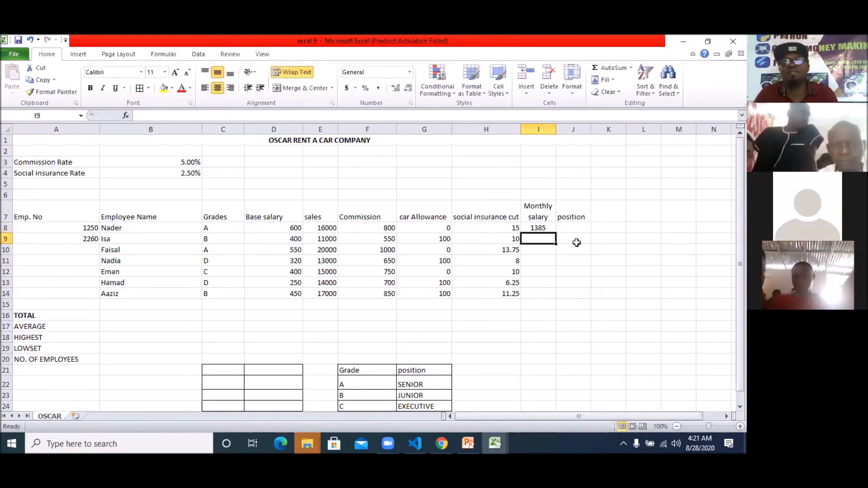
Copy the monthly salary formula from I8 and paste it into I9:I14 for the remaining employees
click(538, 228)
right_click(538, 229)
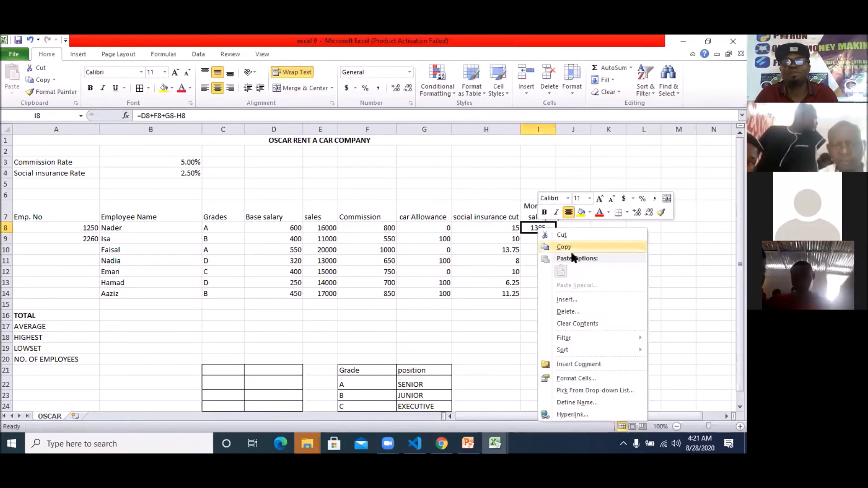
click(568, 247)
click(537, 240)
drag(537, 241, 534, 291)
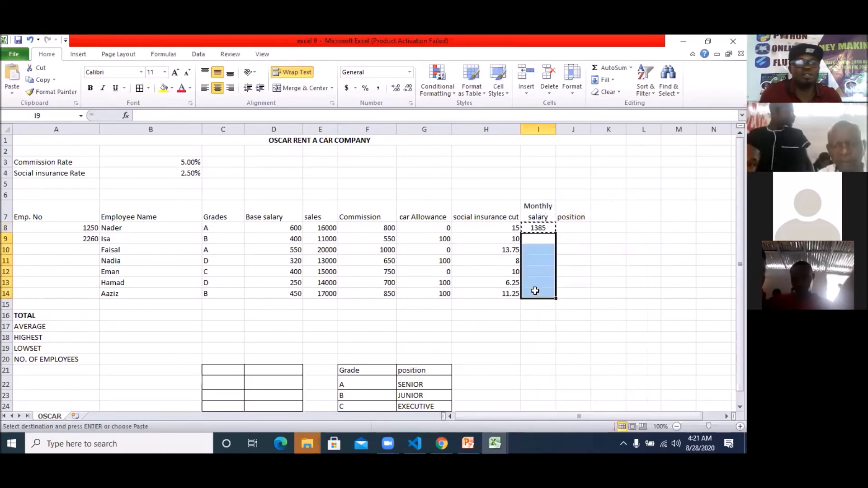
key(ctrl+v)
click(510, 313)
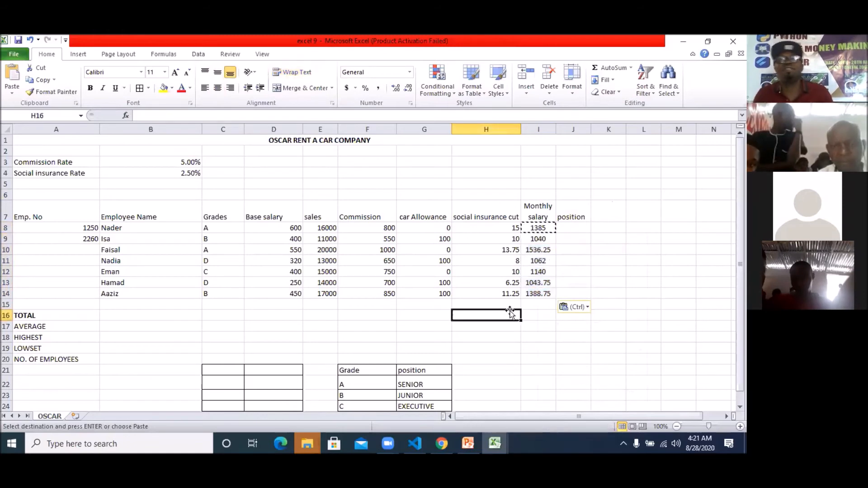
click(432, 186)
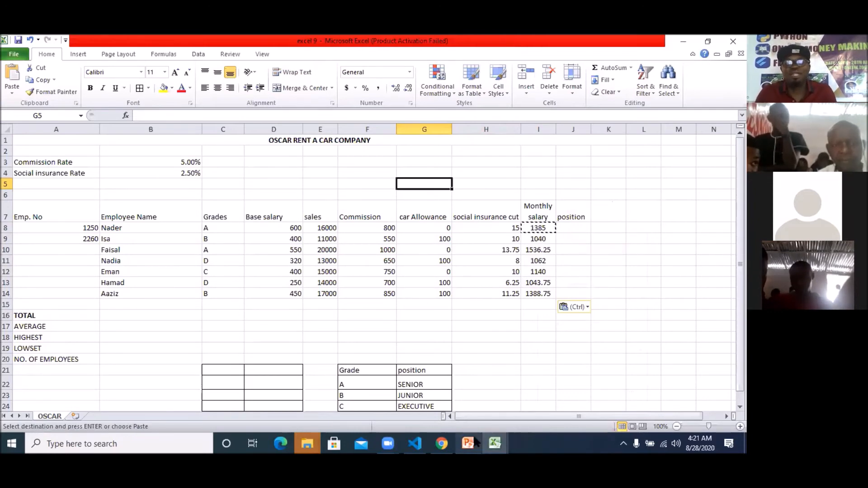
Switch to PowerPoint to read the VLOOKUP task for Position, and return to the excel 9 workbook
click(479, 405)
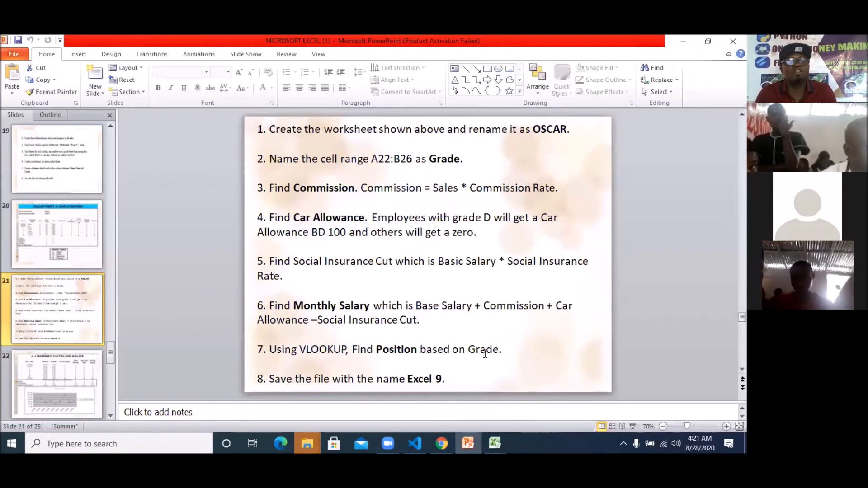
mouse_move(501, 443)
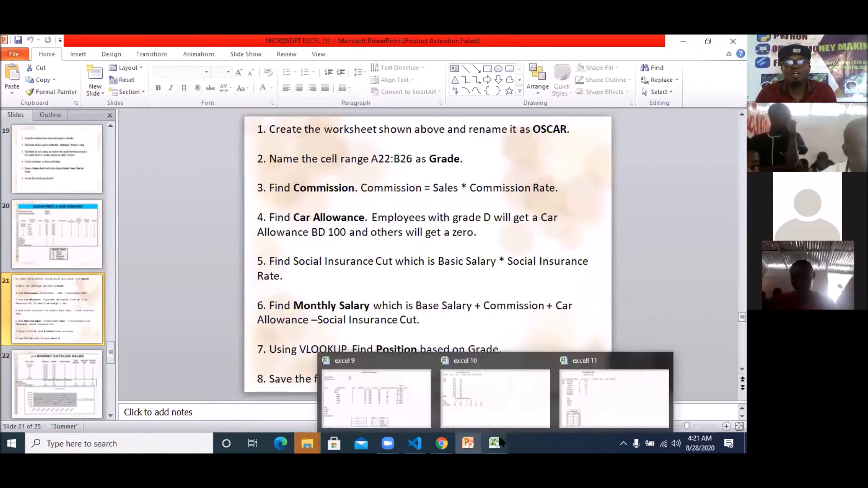
click(362, 389)
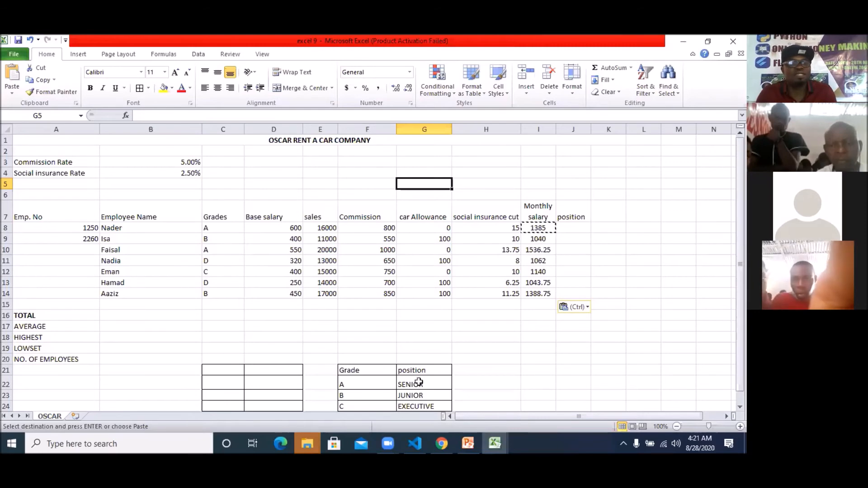
Insert the VLOOKUP function in position cell J8, choosing it from the All function category, and open its arguments
click(571, 227)
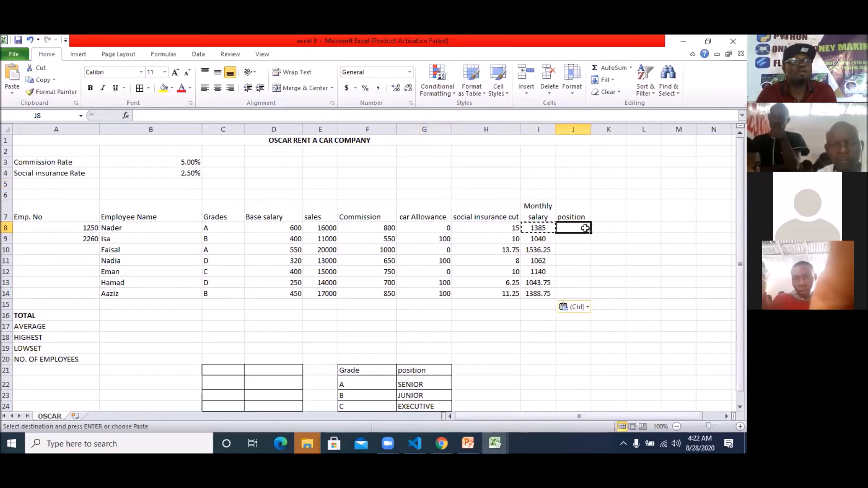
click(166, 56)
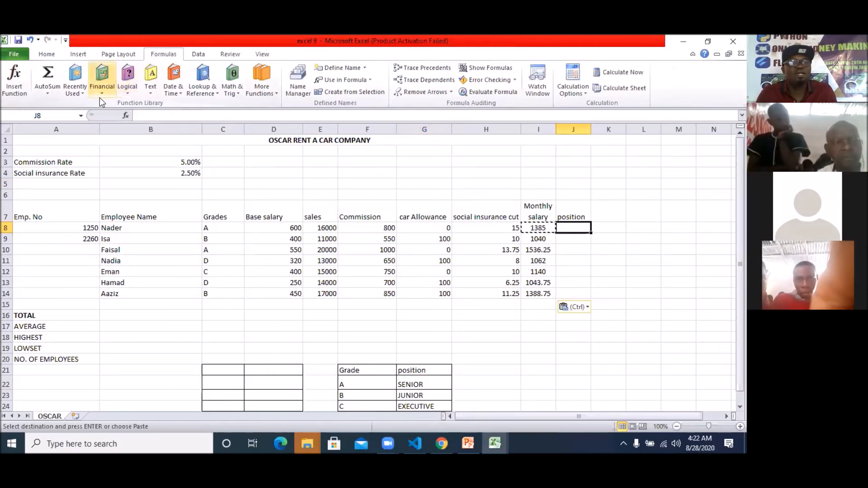
click(84, 96)
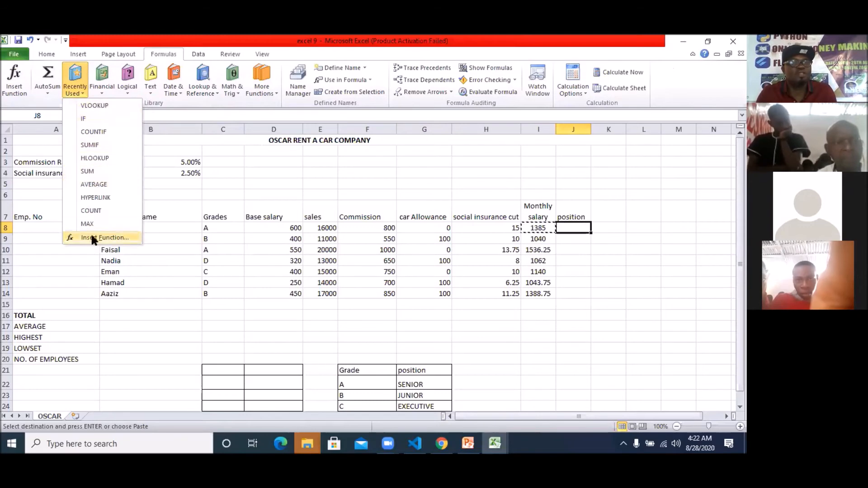
click(104, 238)
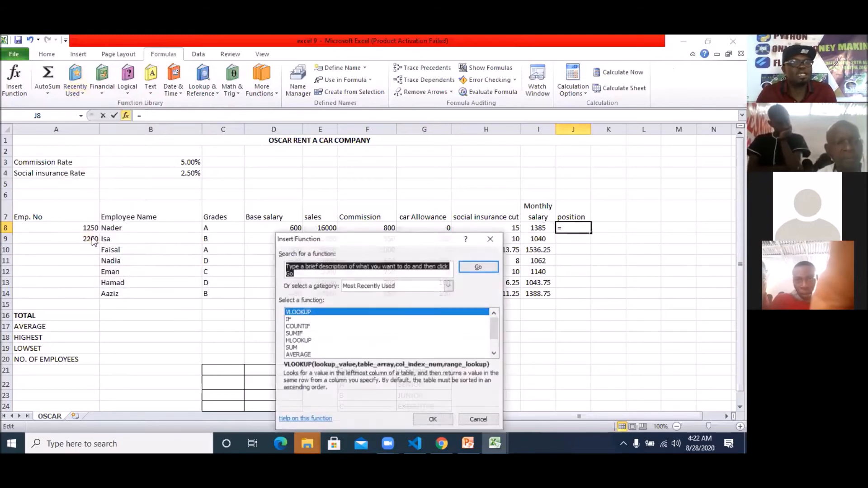
click(448, 287)
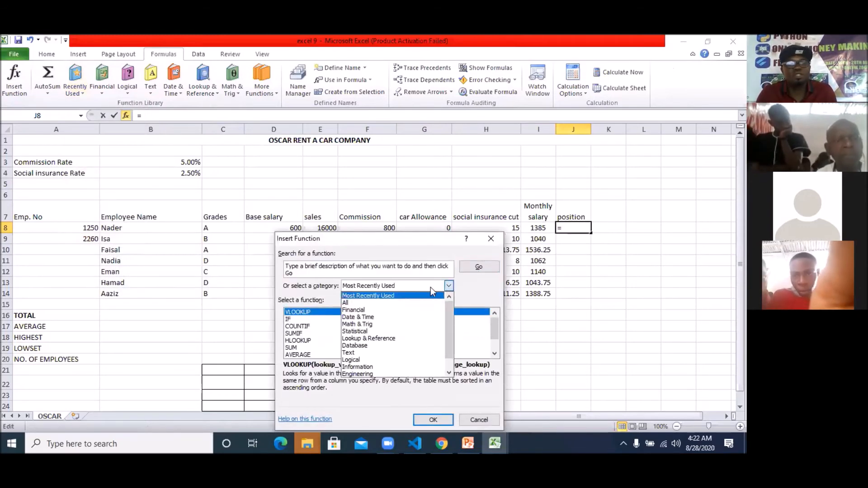
click(361, 298)
drag(495, 324, 495, 349)
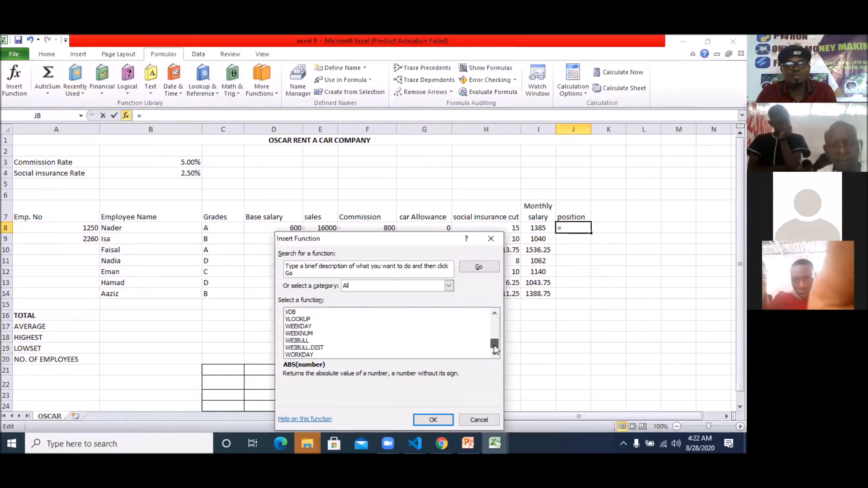
click(302, 319)
click(433, 419)
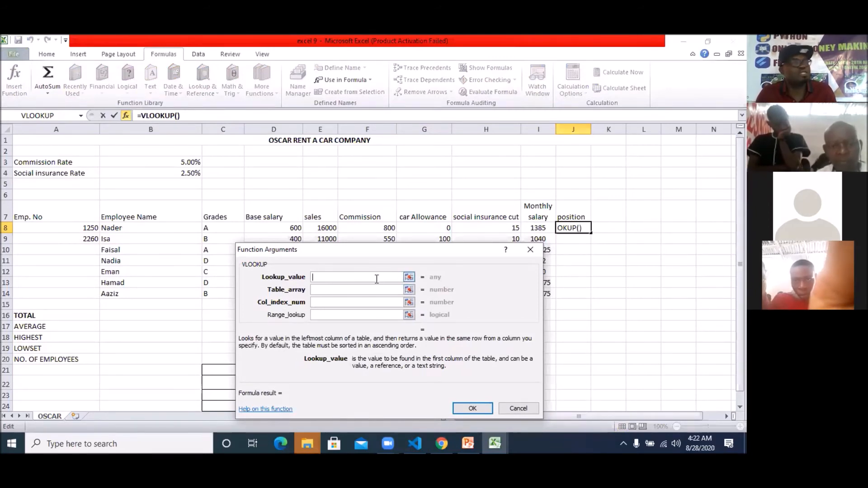
Complete the VLOOKUP in J8 with lookup value C8, table array grade1, column index 2 and range lookup false
click(220, 228)
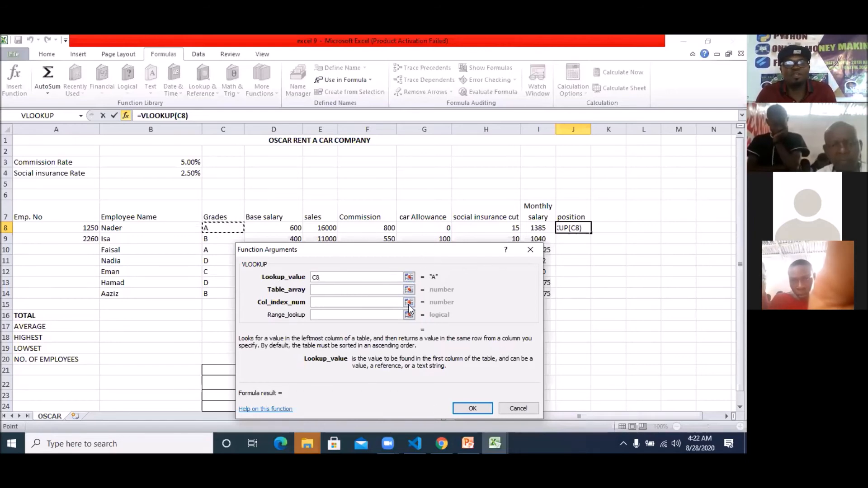
click(344, 289)
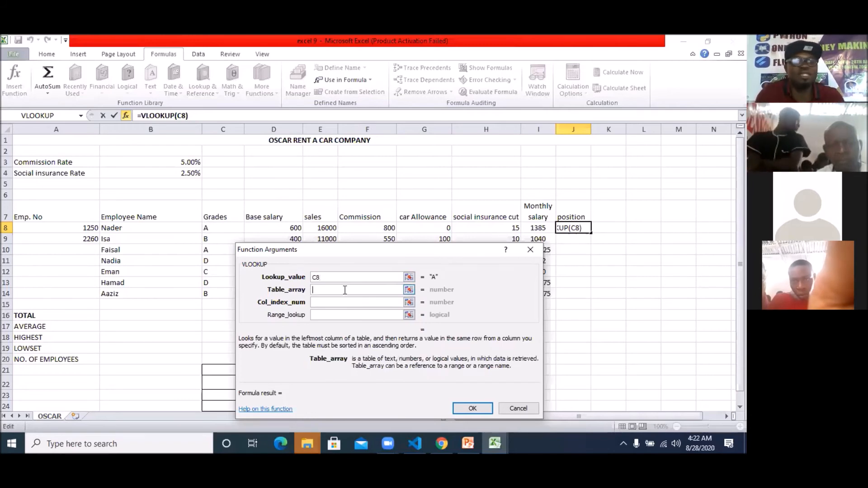
text(grad)
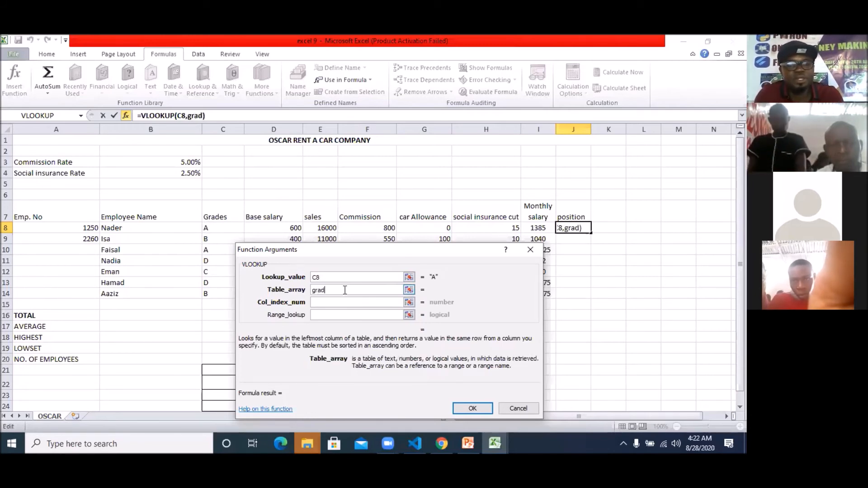
text(e1)
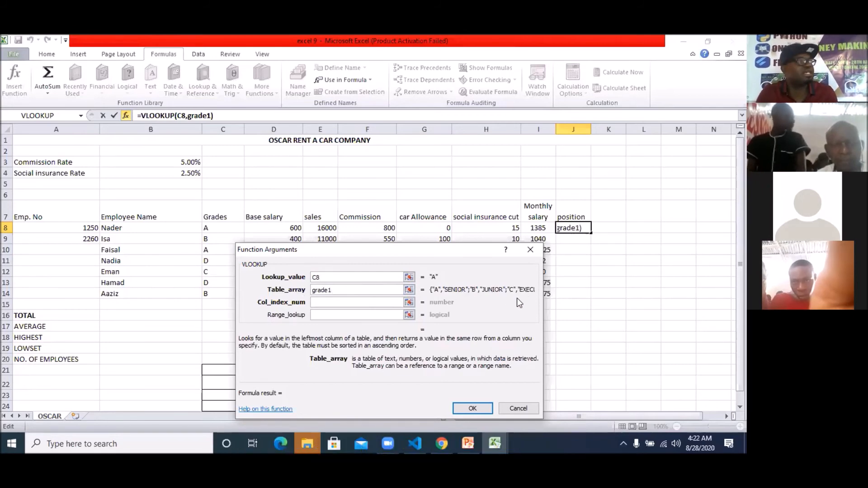
click(335, 304)
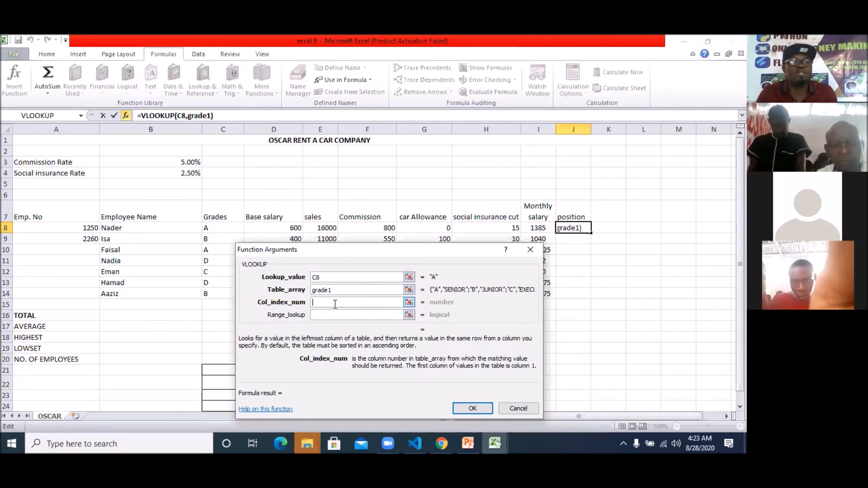
drag(379, 251, 357, 147)
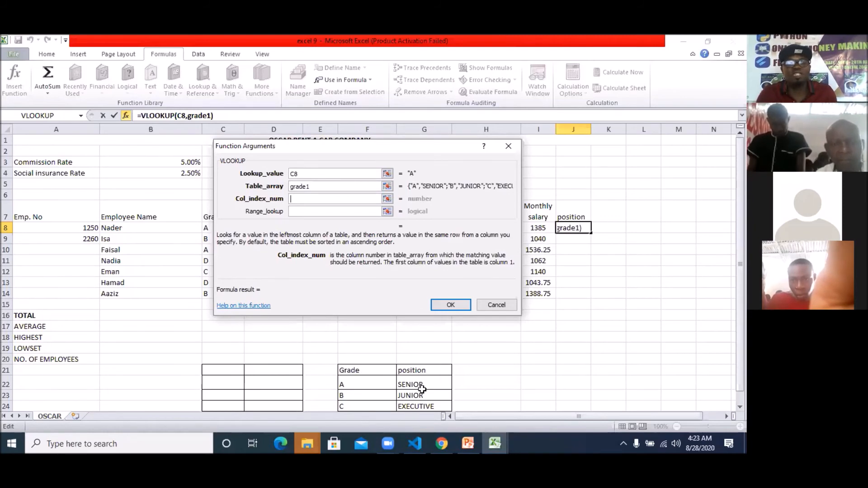
text(2)
click(307, 212)
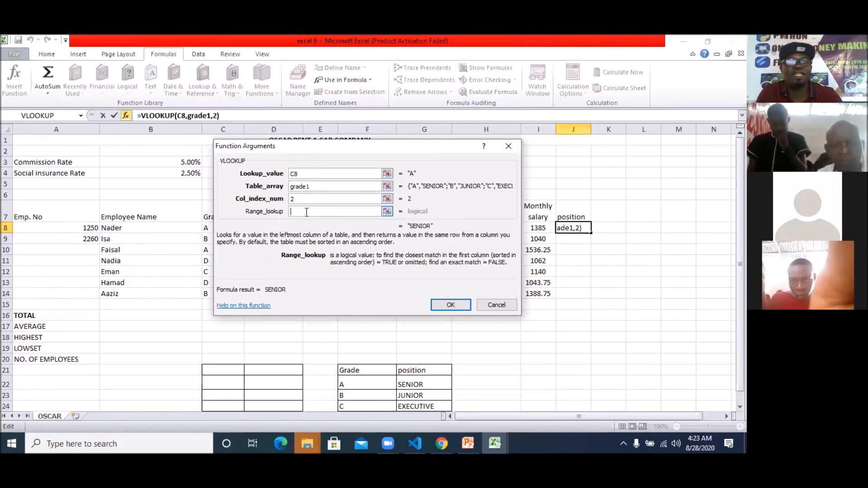
text(false)
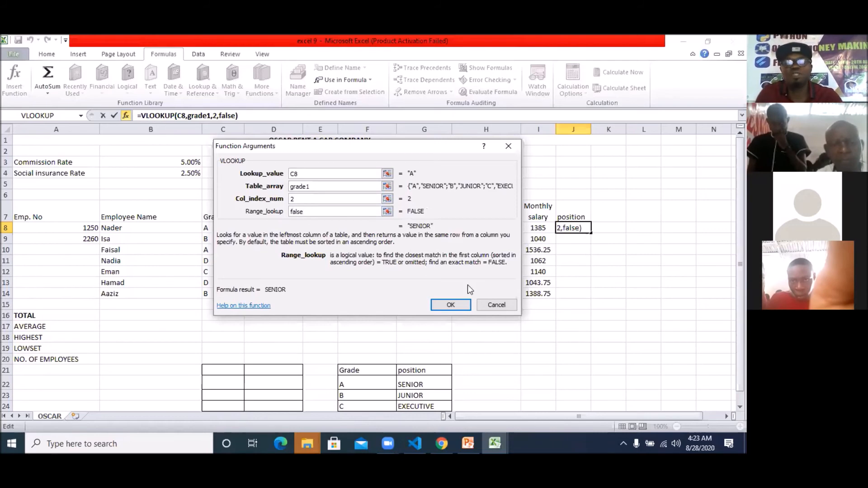
click(451, 306)
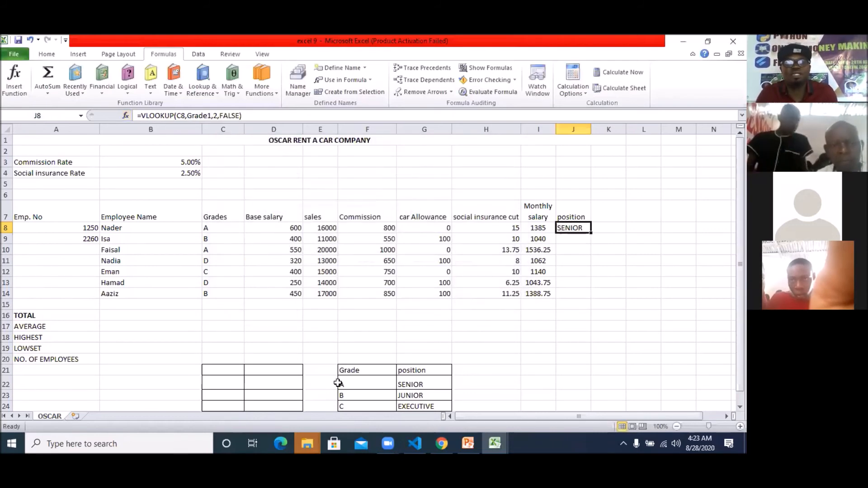
Copy the position formula from J8 into J9:J14 for the remaining employees and widen column J slightly
right_click(569, 230)
click(593, 249)
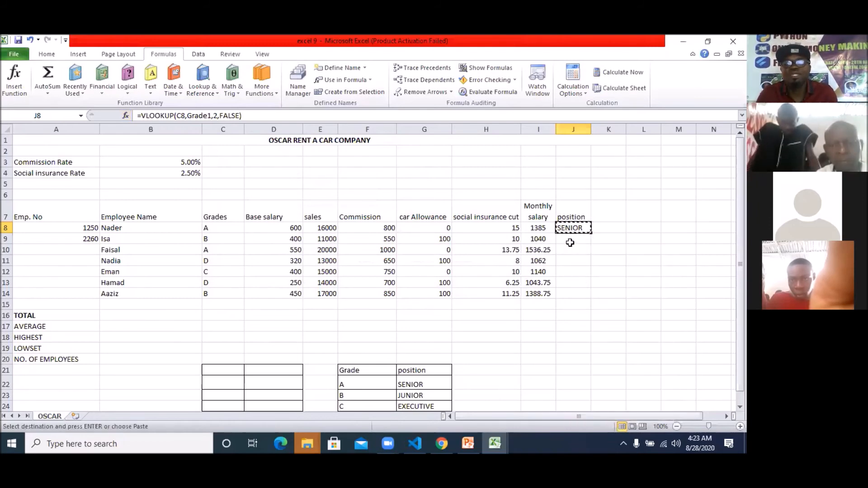
drag(572, 239, 568, 286)
key(ctrl+v)
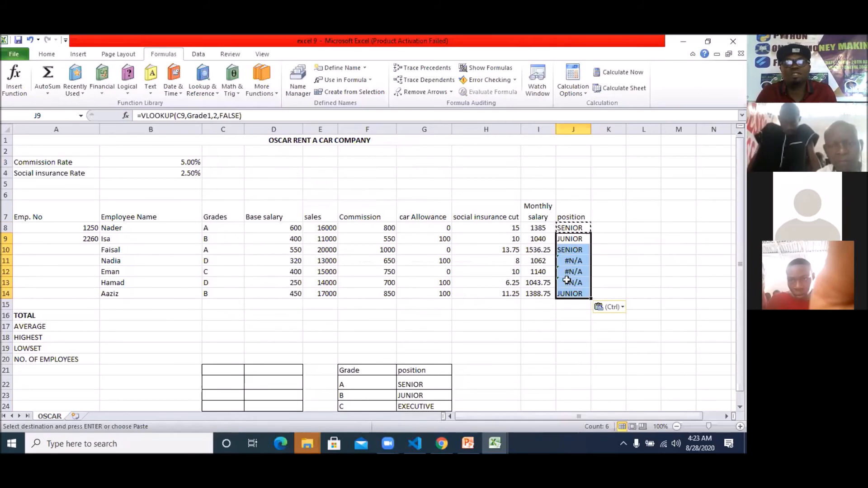
scroll(542, 294, down, 1)
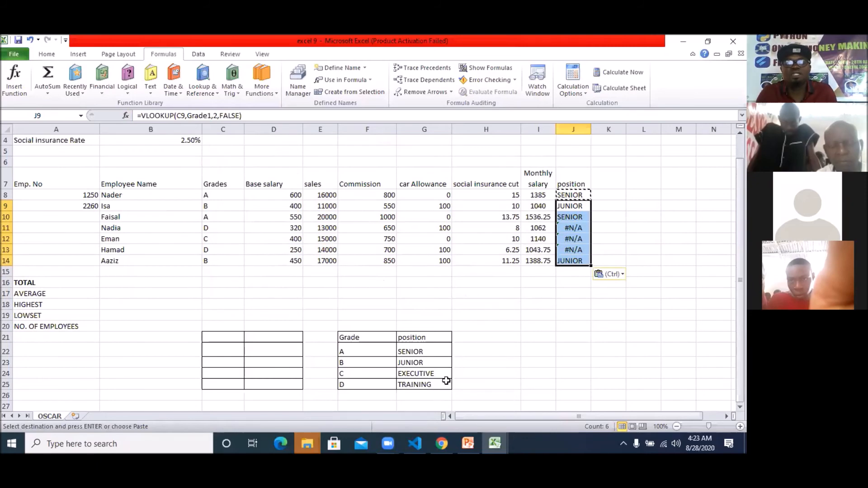
drag(589, 133, 604, 130)
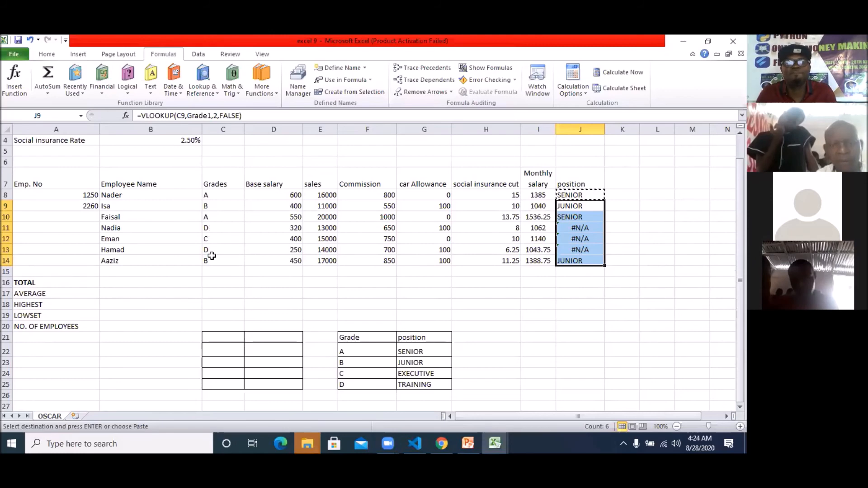
Check the range name of the grade and position entries in F22:G25 and the lookup formula in J8
click(369, 353)
drag(369, 353, 413, 386)
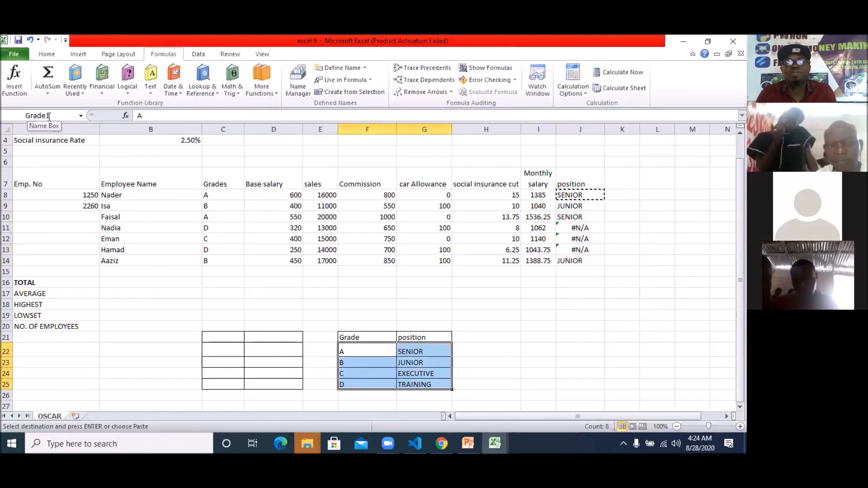
click(578, 193)
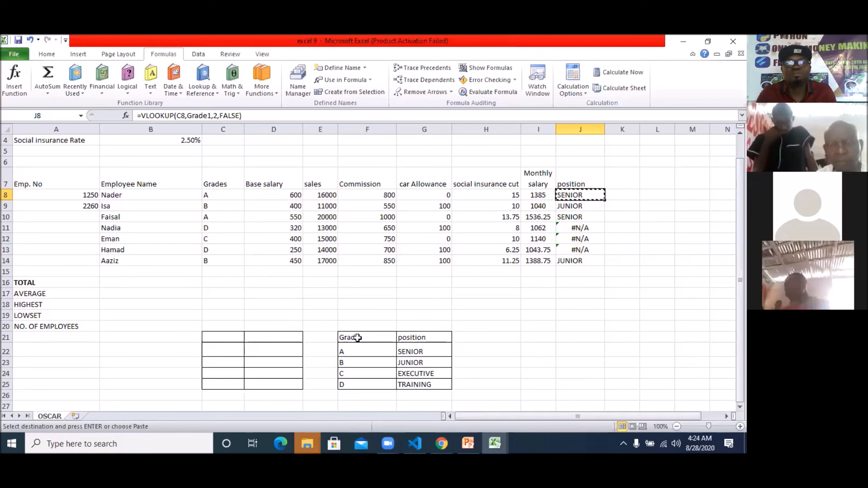
Copy the Grade and position table from F21:G25 into the empty bordered table at C21:D25
drag(349, 337, 421, 380)
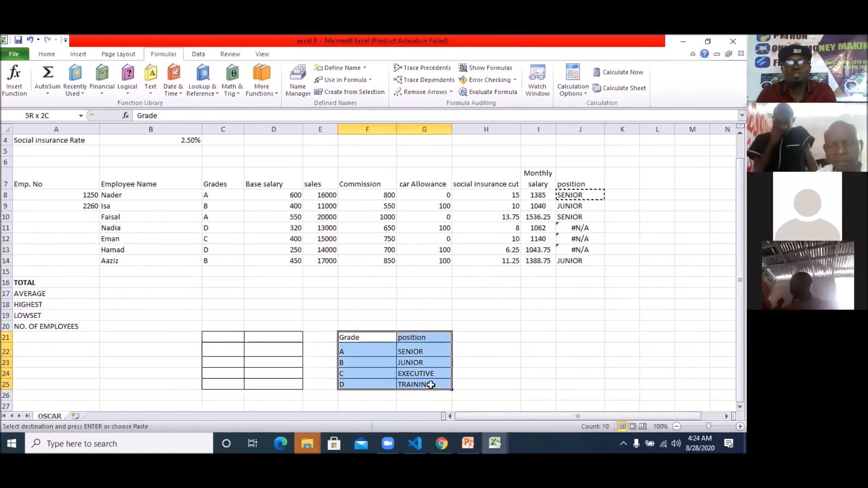
right_click(402, 364)
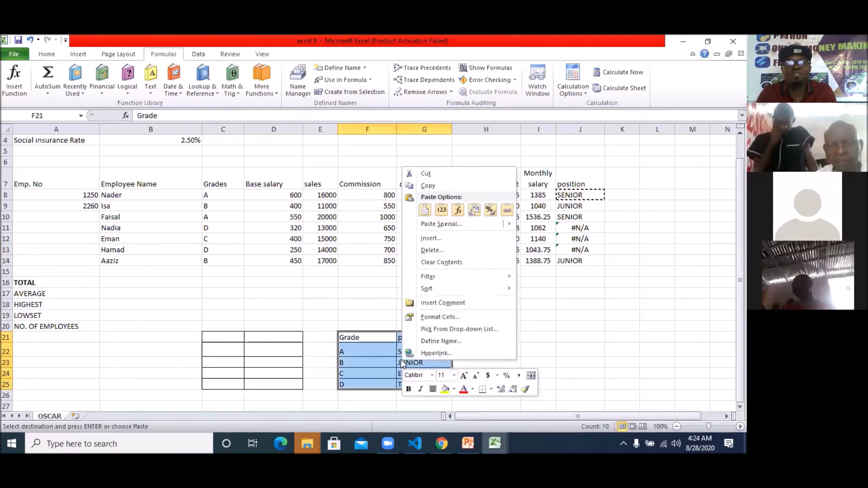
click(438, 189)
drag(223, 337, 295, 385)
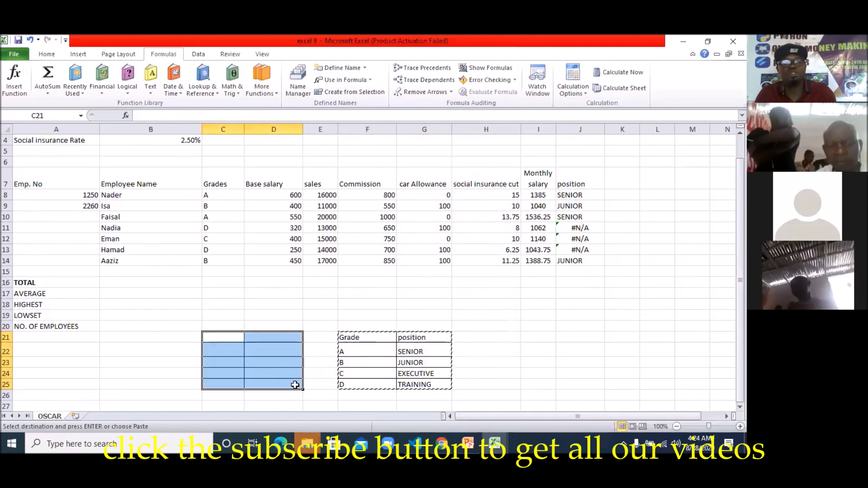
key(ctrl+v)
click(355, 292)
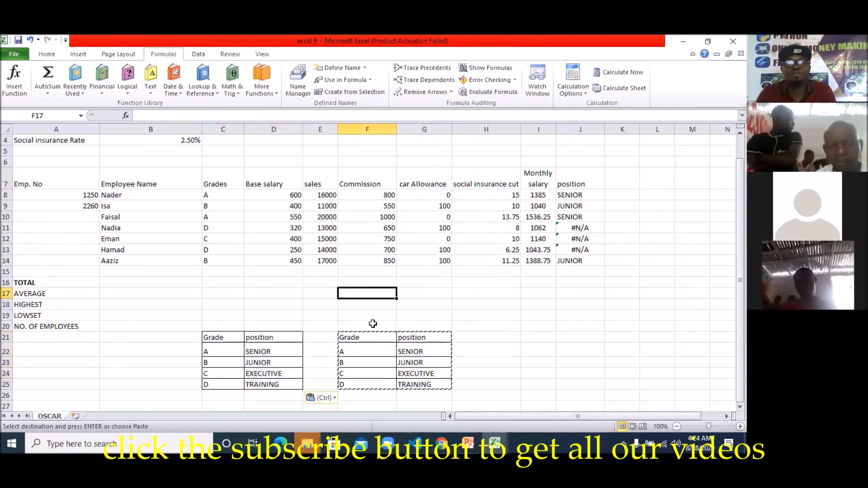
Clear the contents of the original Grade and position table in F21:G25
click(279, 365)
drag(347, 337, 442, 392)
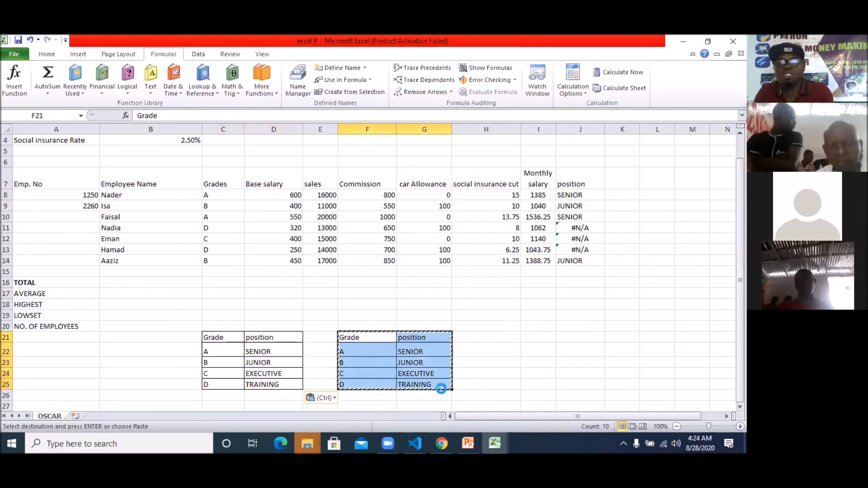
key(Delete)
click(465, 338)
Define the name Grade2 for the grade and position entries in C22:D25, with workbook scope
click(239, 350)
click(254, 374)
click(254, 363)
drag(225, 348, 271, 383)
right_click(265, 373)
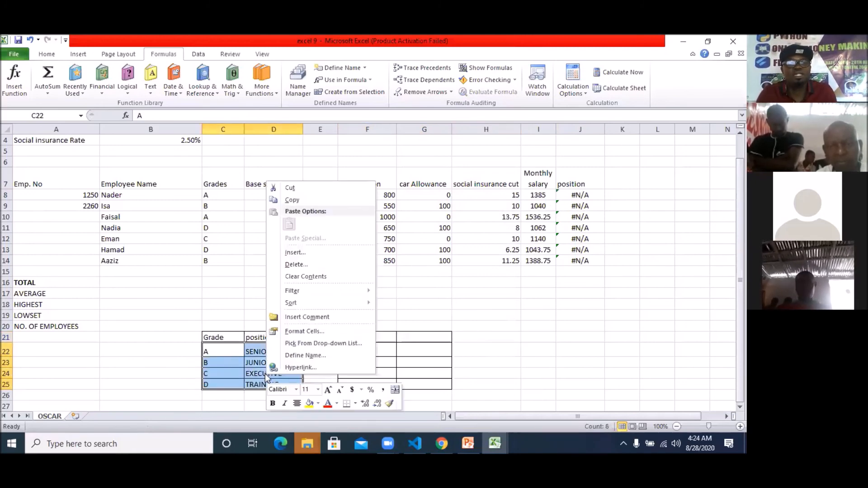
click(303, 356)
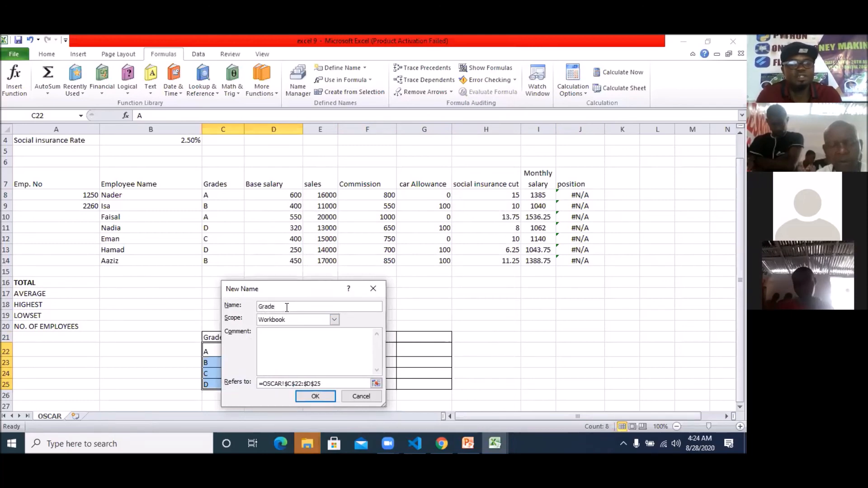
click(327, 399)
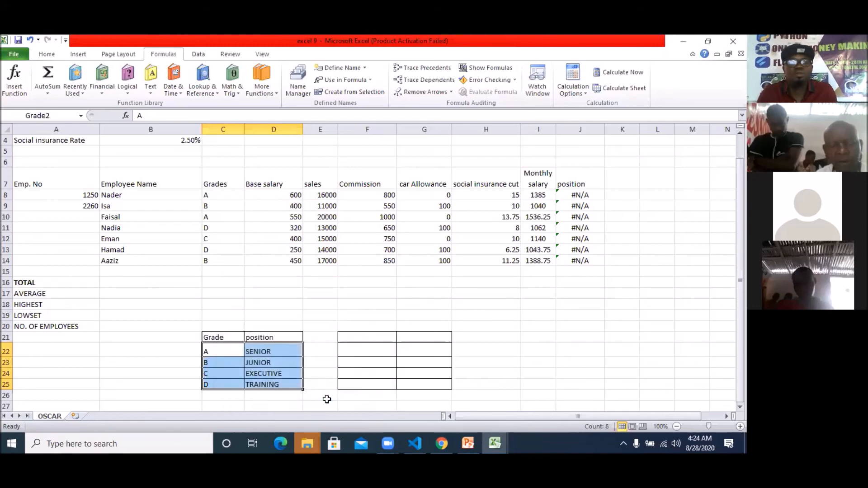
click(269, 382)
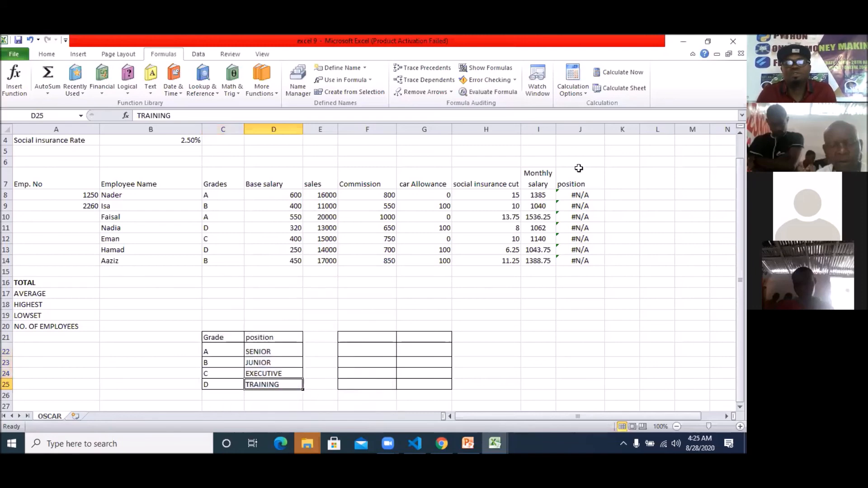
Change the table array in the J8 lookup formula to Grade2, giving =VLOOKUP(C8,Grade2,2,FALSE)
click(576, 194)
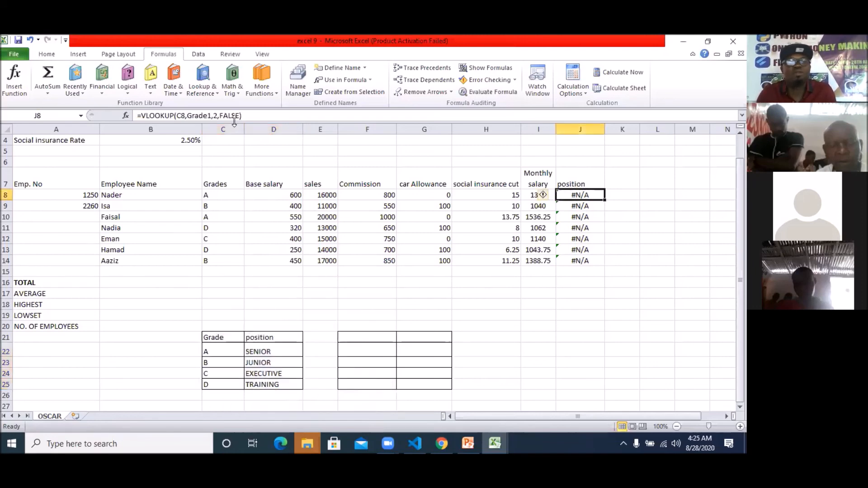
click(211, 116)
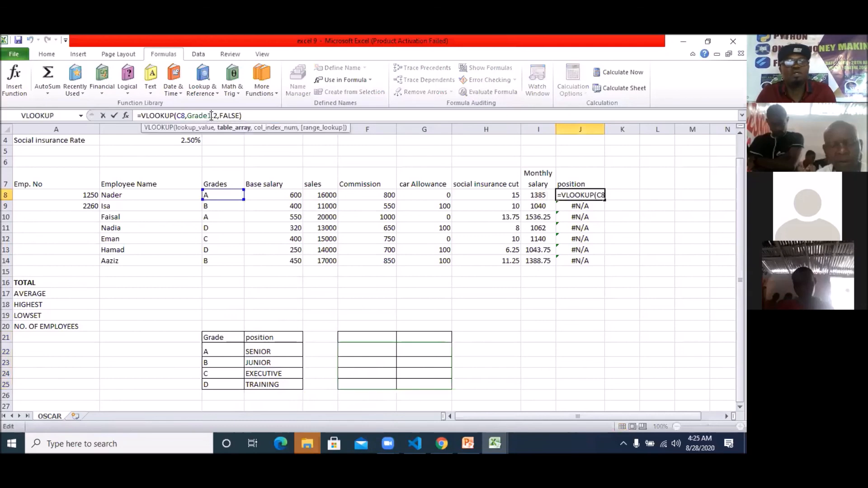
key(BackSpace)
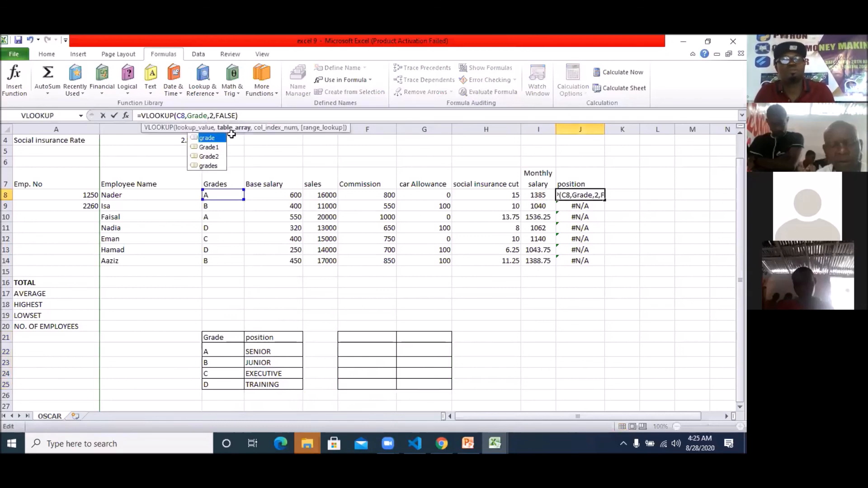
text(2)
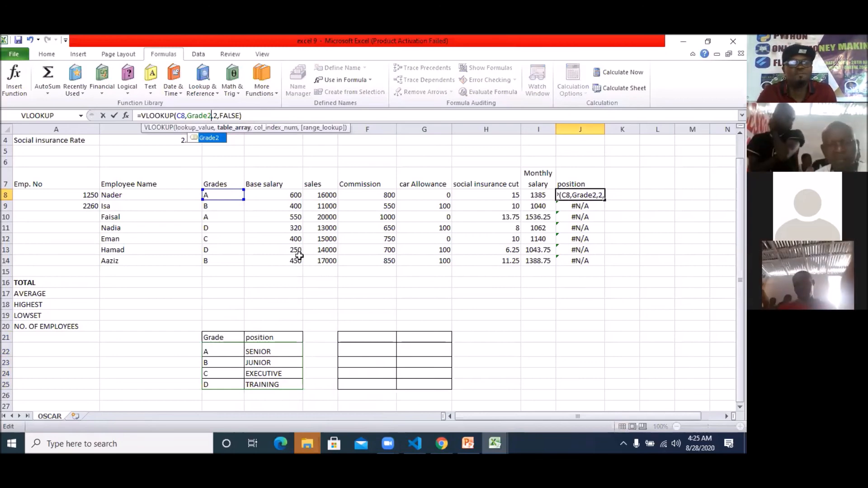
key(Return)
Copy the updated Grade2 lookup formula from J8 and paste it over the positions in J9:J14
key(Up)
key(ctrl+c)
key(Down)
key(ctrl+shift+Down)
key(ctrl+v)
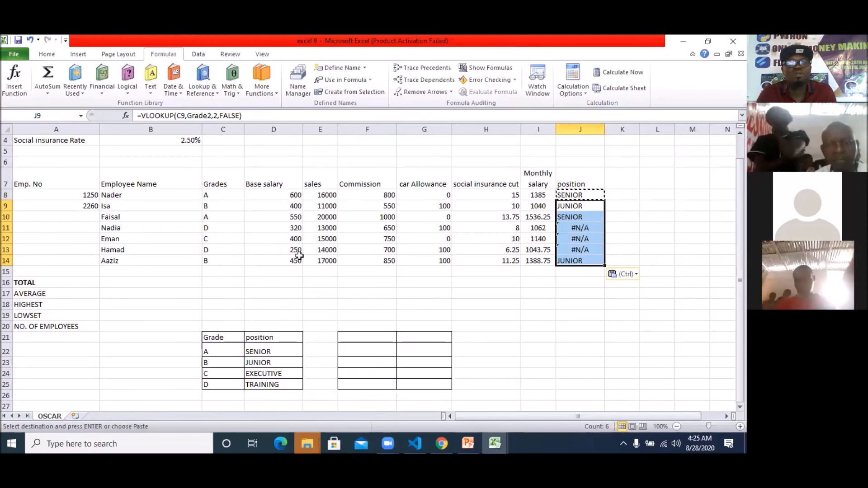